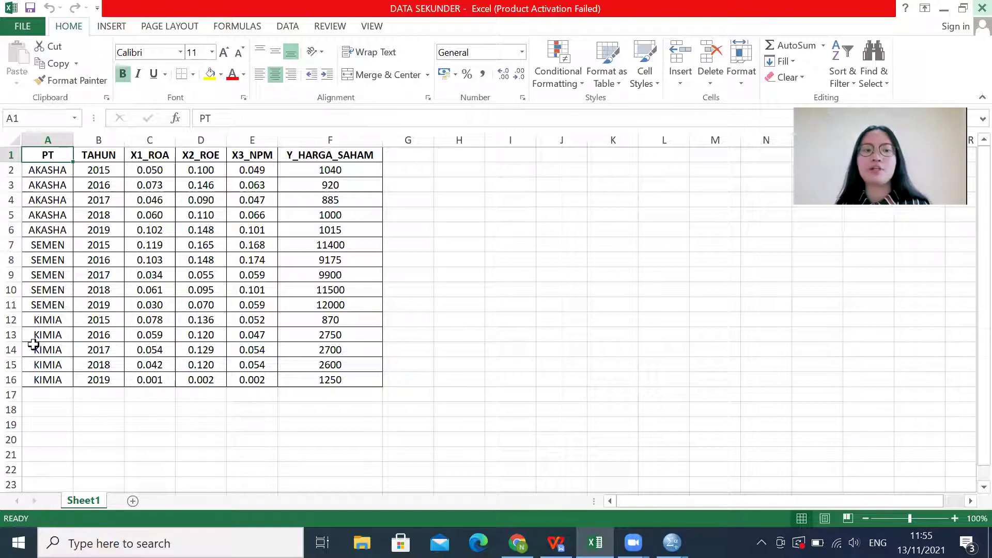
# Step: Review the Excel headings TAHUN, X1_ROA, X2_ROE, X3_NPM and Y_HARGA_SAHAM, then switch to SPSS
pyautogui.click(78, 158)
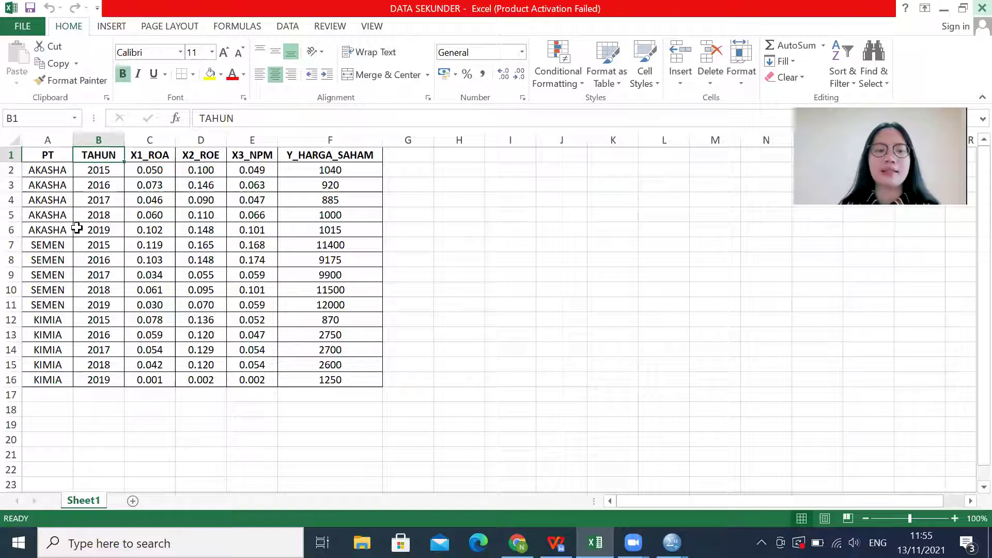
pyautogui.click(130, 158)
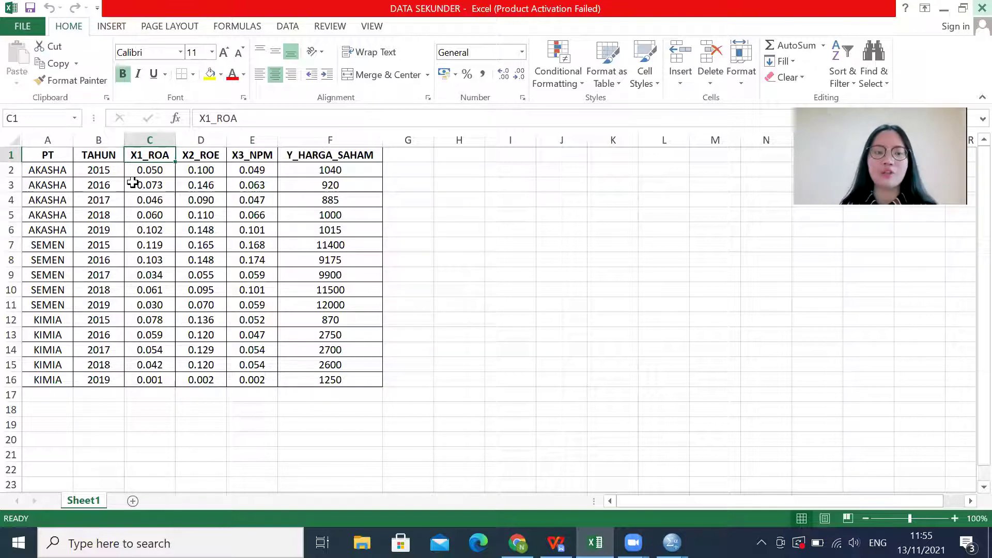
pyautogui.click(182, 161)
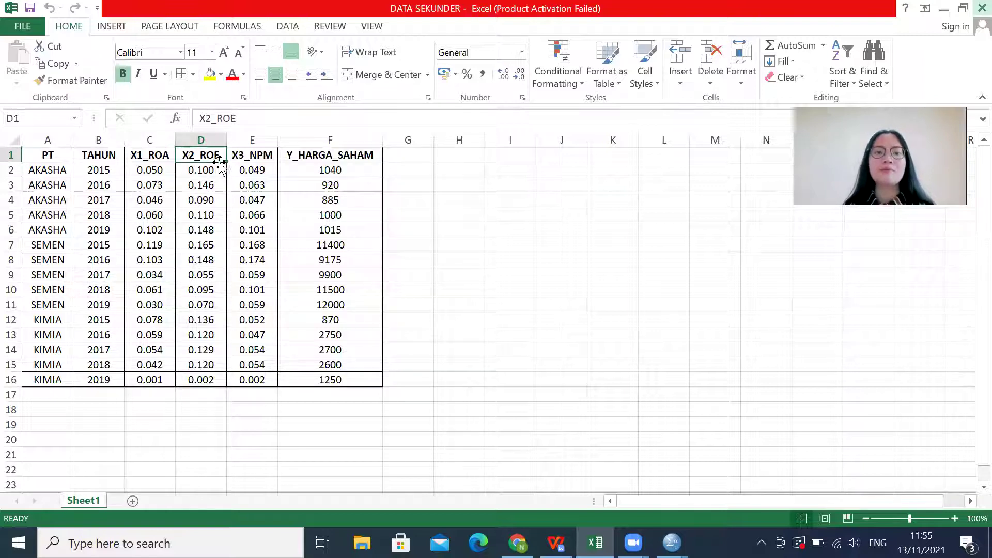
pyautogui.click(240, 167)
pyautogui.click(237, 155)
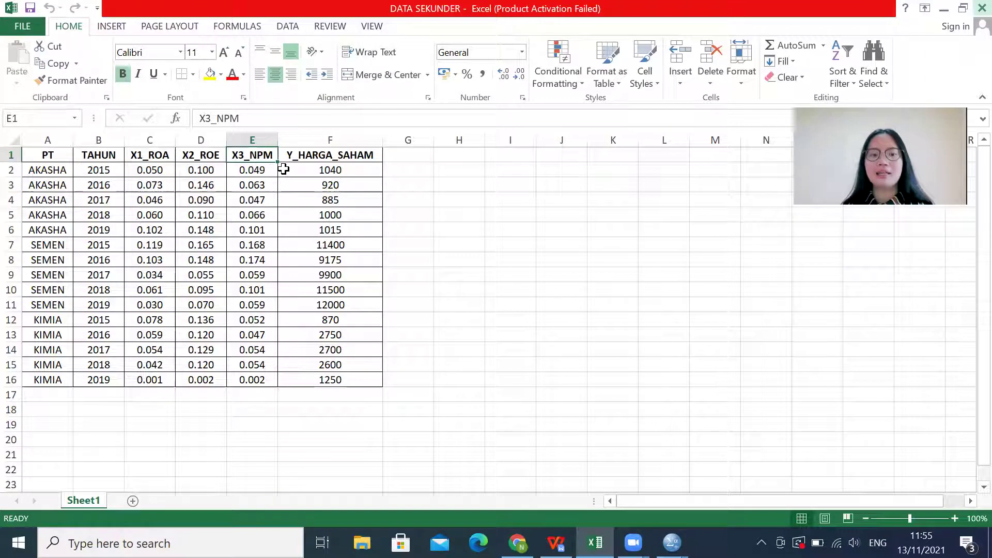
pyautogui.click(303, 155)
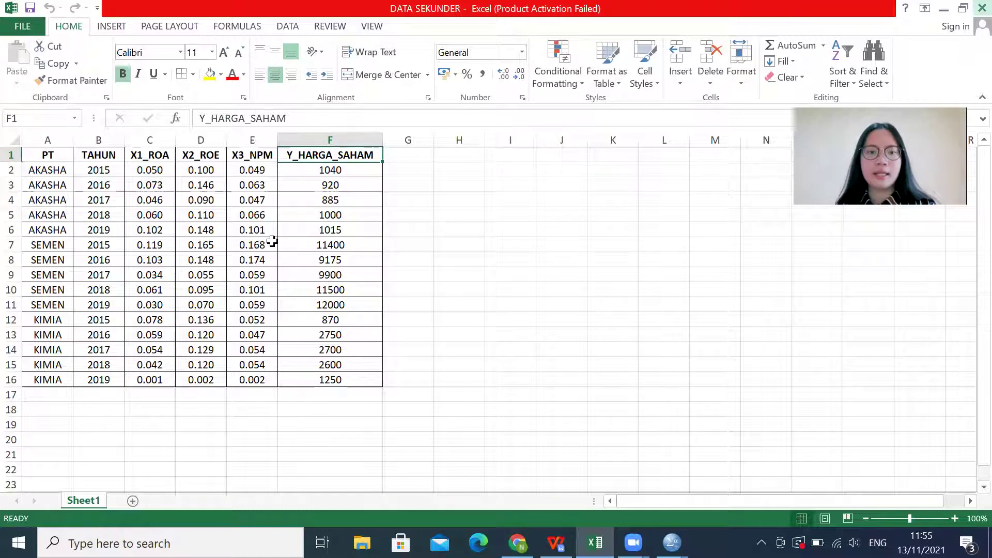
pyautogui.hotkey('alt', 'Tab')
pyautogui.press('Tab')
pyautogui.press('Tab')
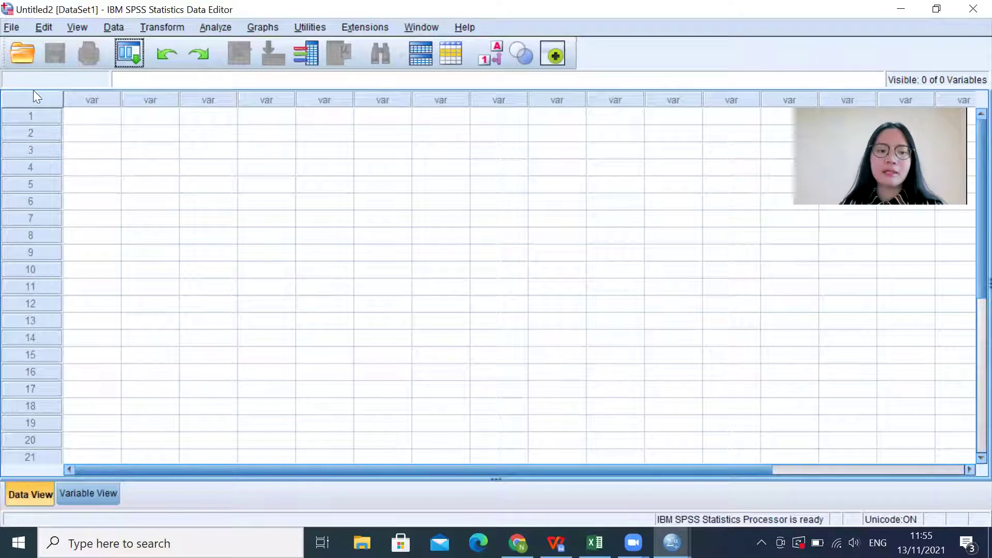
# Step: In Variable View, name the first three variables PT, TAHUN and X1_ROA
pyautogui.click(89, 495)
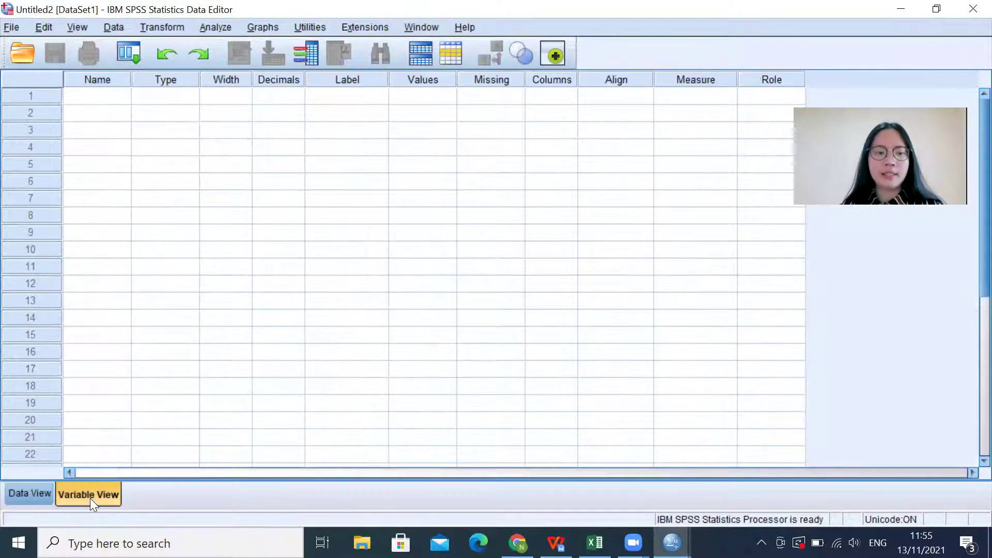
pyautogui.click(98, 92)
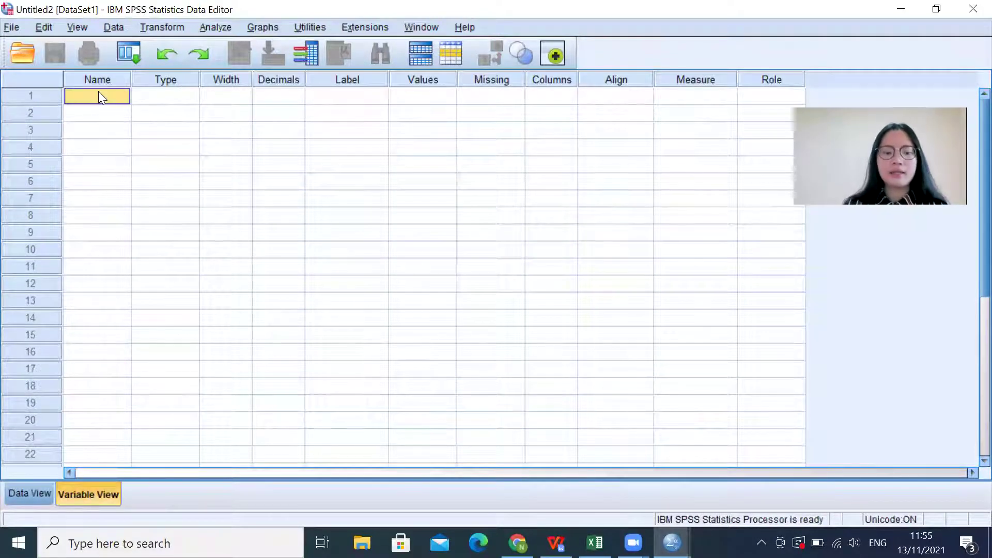
pyautogui.write('PT')
pyautogui.press('Return')
pyautogui.write('TAHUN')
pyautogui.press('Return')
pyautogui.write('X1')
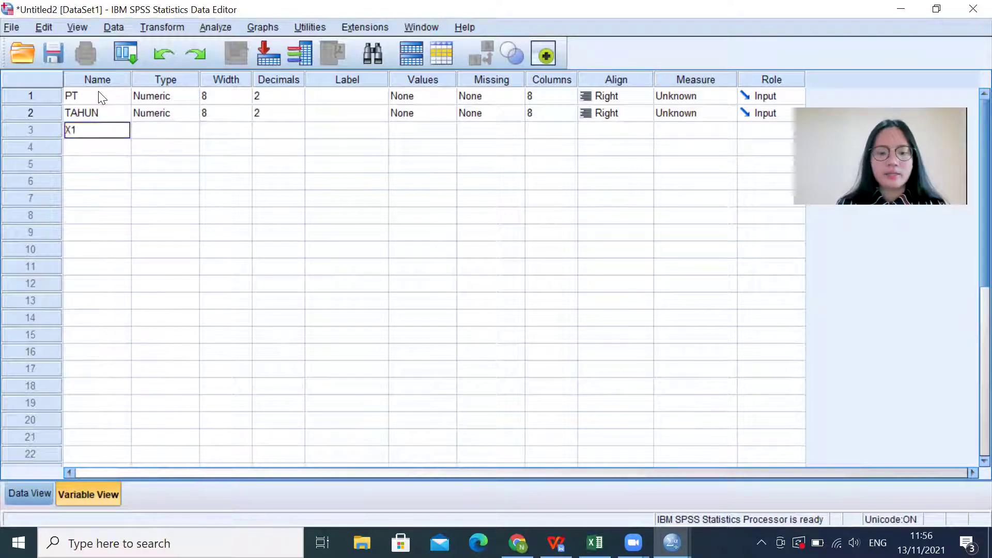
pyautogui.write('_ROA')
pyautogui.press('Return')
# Step: Name the remaining variables X2_ROE, X3_NPM and Y_HARGA_SAHAM
pyautogui.write('X2_ROE')
pyautogui.press('Return')
pyautogui.write('X')
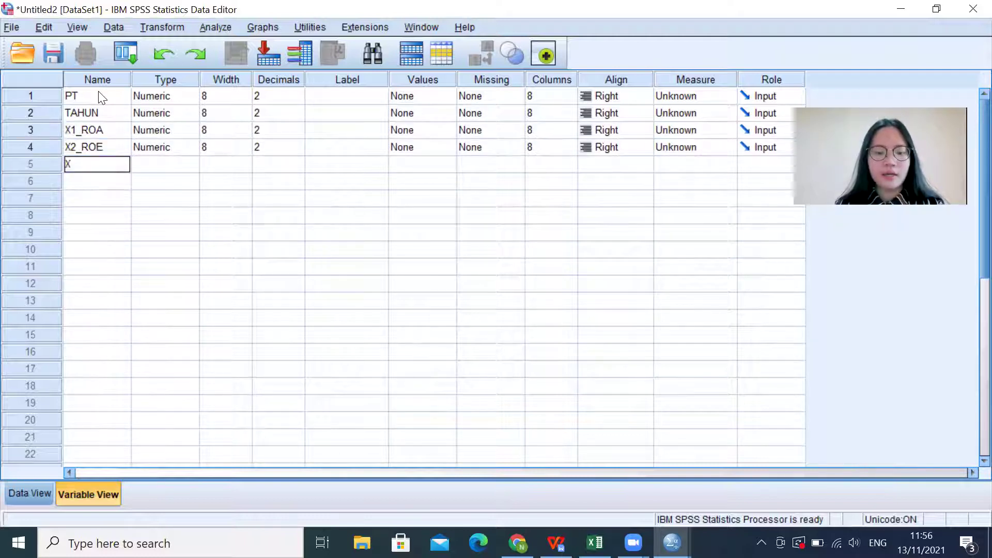
pyautogui.write('3_NPM')
pyautogui.press('Return')
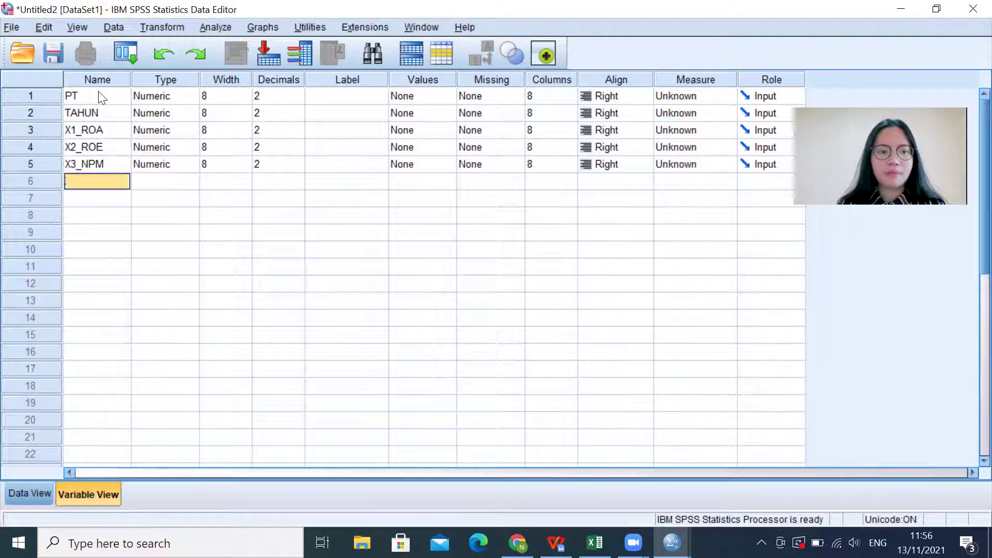
pyautogui.write('Y_HARGA')
pyautogui.write('_SAHAM')
pyautogui.press('Return')
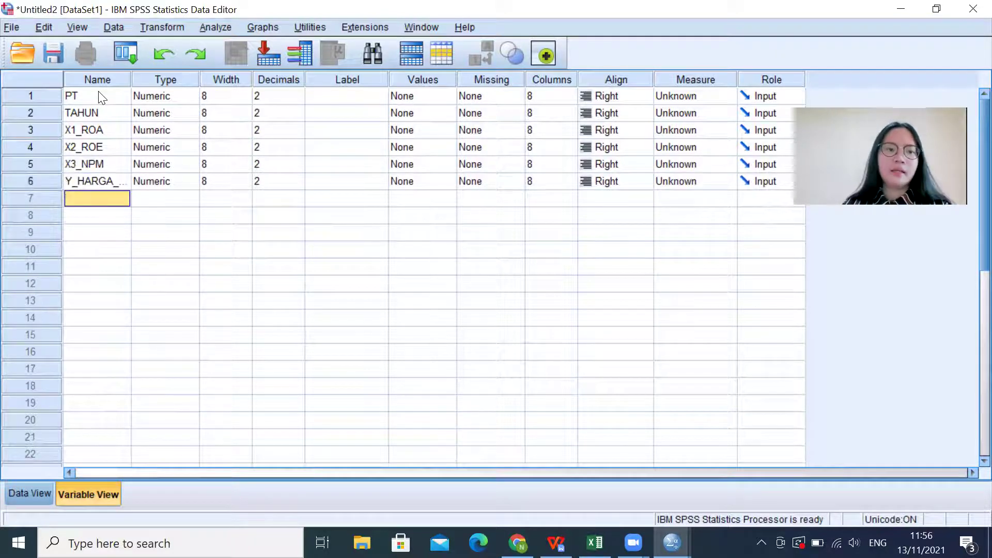
pyautogui.click(181, 96)
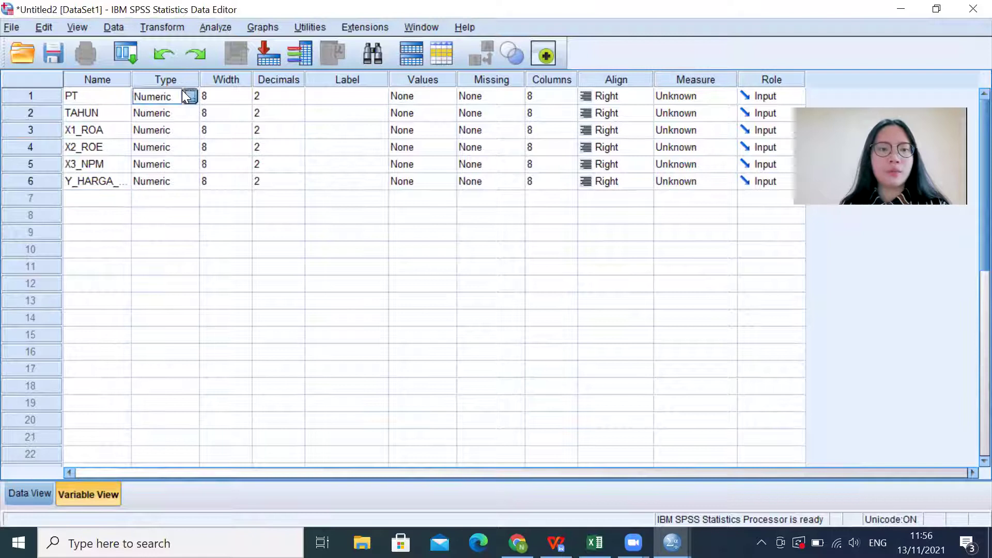
# Step: Change the type of PT and TAHUN to String
pyautogui.click(190, 96)
pyautogui.click(344, 291)
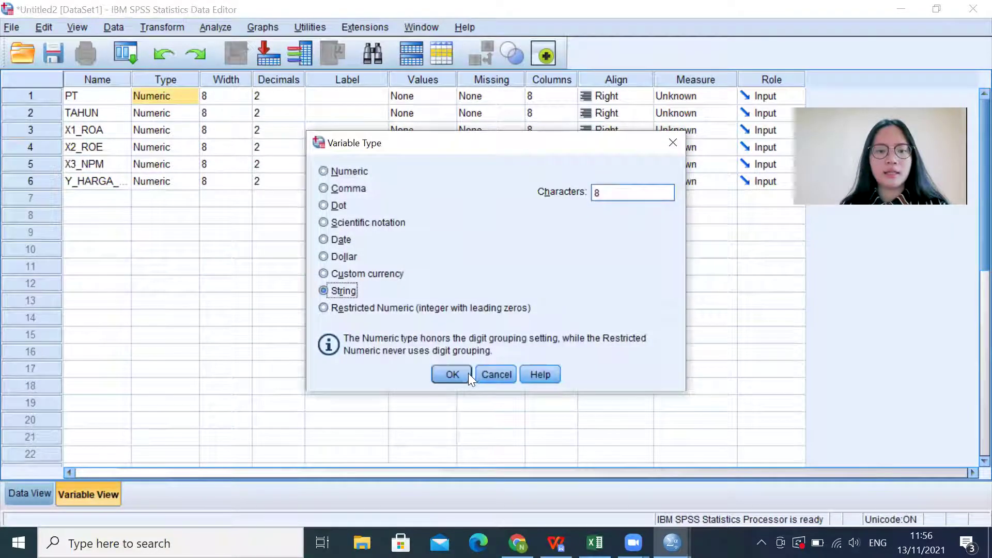
pyautogui.click(454, 373)
pyautogui.click(184, 110)
pyautogui.click(190, 112)
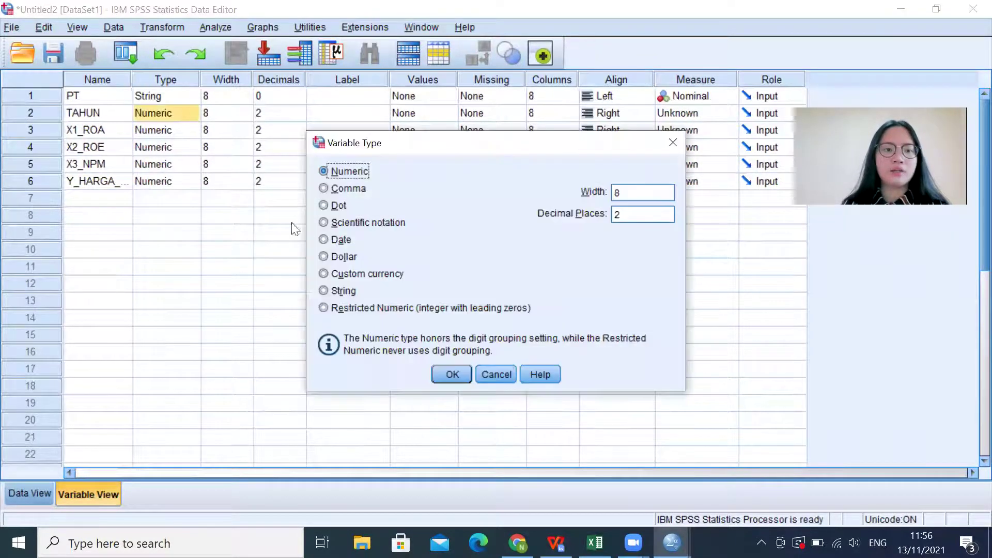
pyautogui.click(333, 290)
pyautogui.click(447, 373)
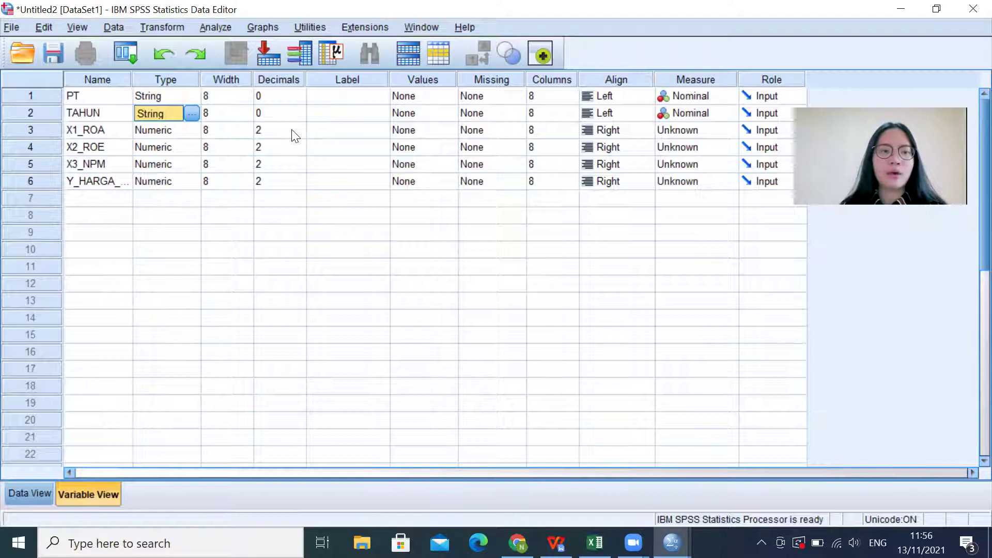
# Step: Give X1_ROA, X2_ROE and X3_NPM 3 decimals and Y_HARGA_SAHAM 0 decimals
pyautogui.click(304, 126)
pyautogui.click(304, 125)
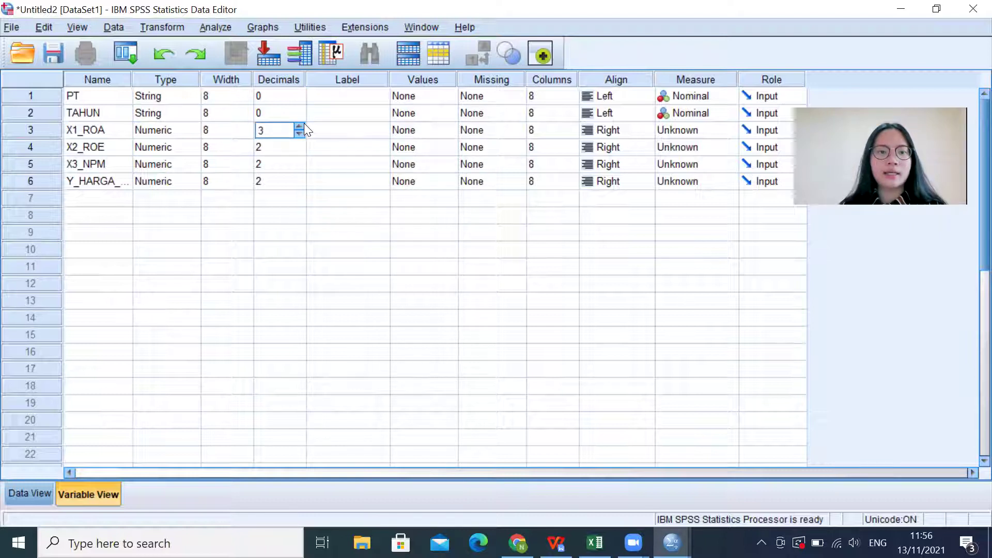
pyautogui.click(299, 142)
pyautogui.click(299, 142)
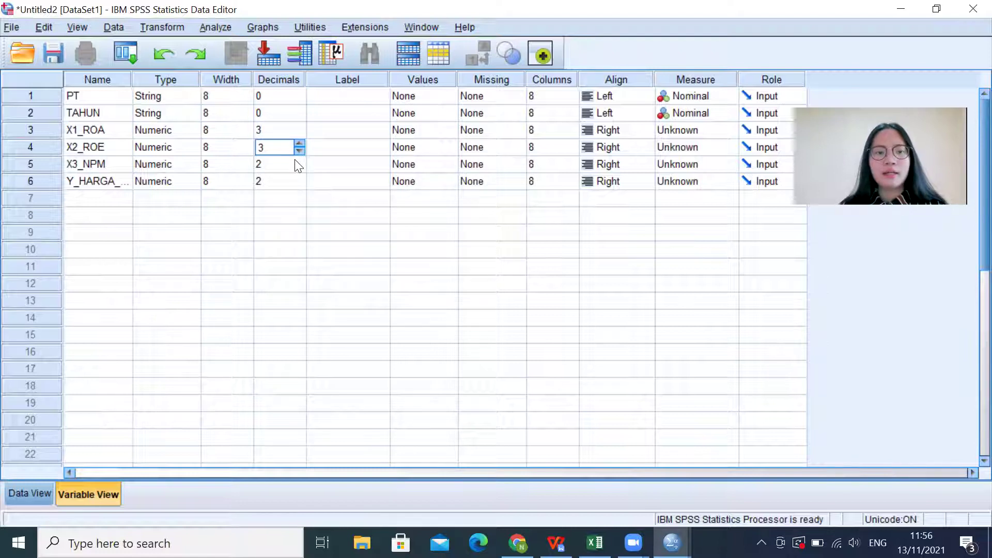
pyautogui.click(300, 160)
pyautogui.click(300, 161)
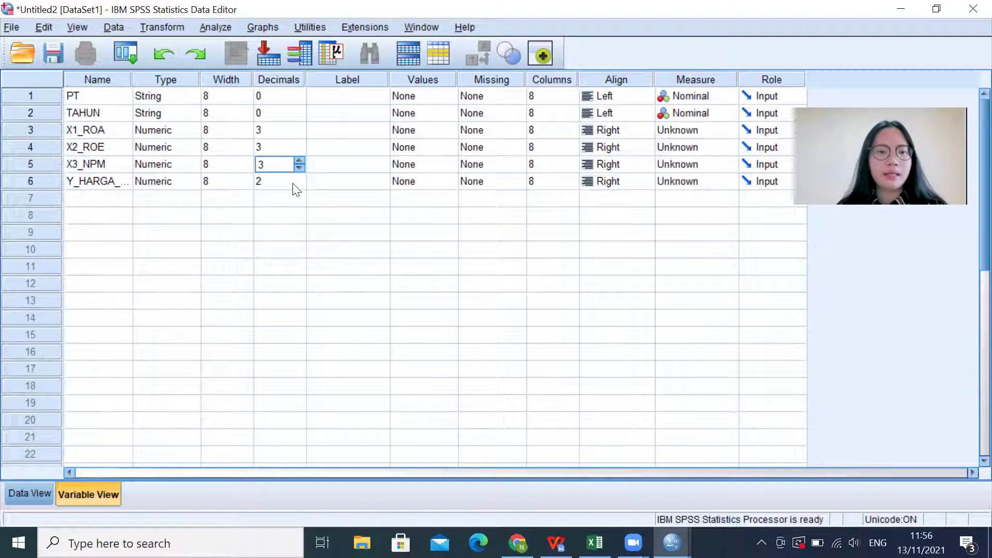
pyautogui.click(298, 185)
pyautogui.click(298, 184)
pyautogui.click(298, 184)
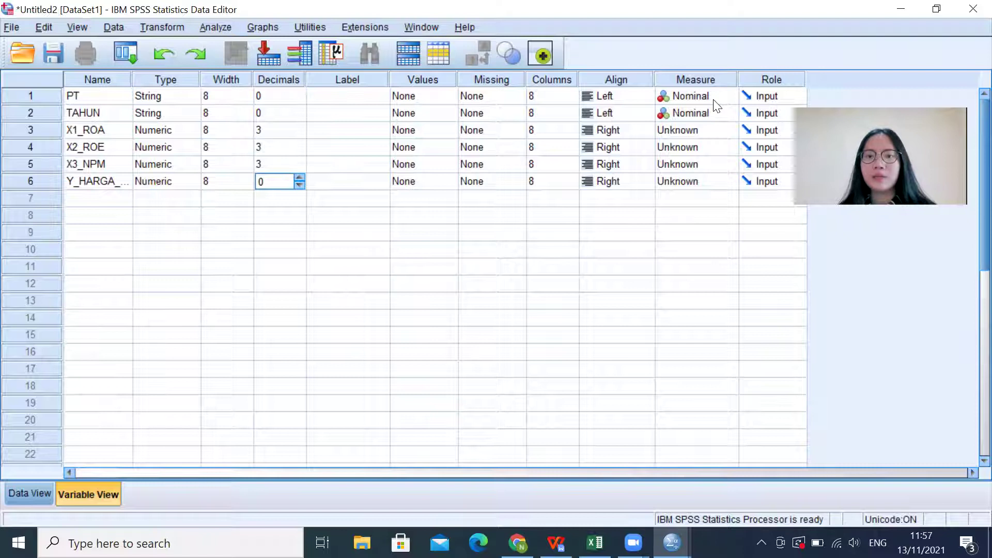
# Step: Set the measure of X1_ROA, X2_ROE, X3_NPM and Y_HARGA_SAHAM to Scale, then return to Data View
pyautogui.click(729, 129)
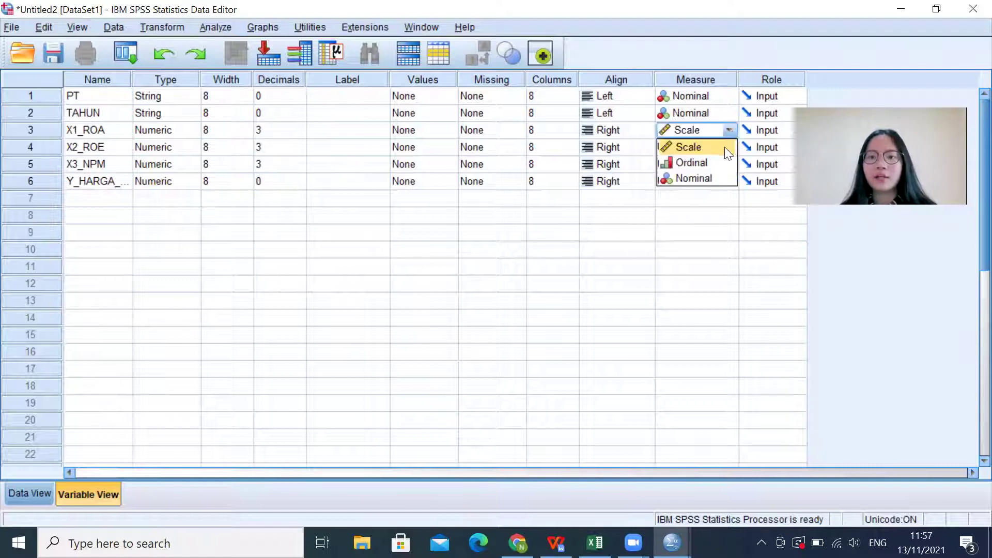
pyautogui.click(725, 147)
pyautogui.click(727, 149)
pyautogui.click(715, 164)
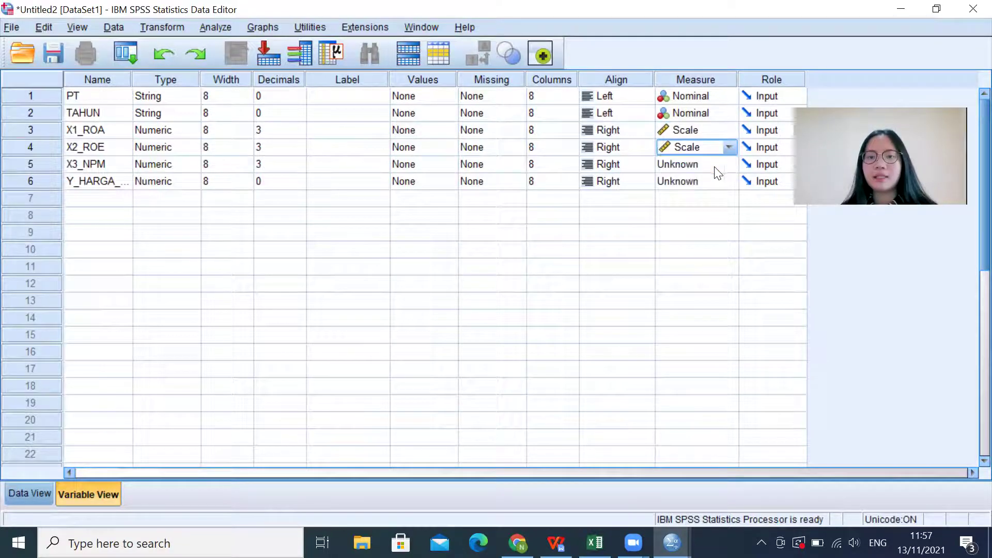
pyautogui.click(717, 171)
pyautogui.click(730, 182)
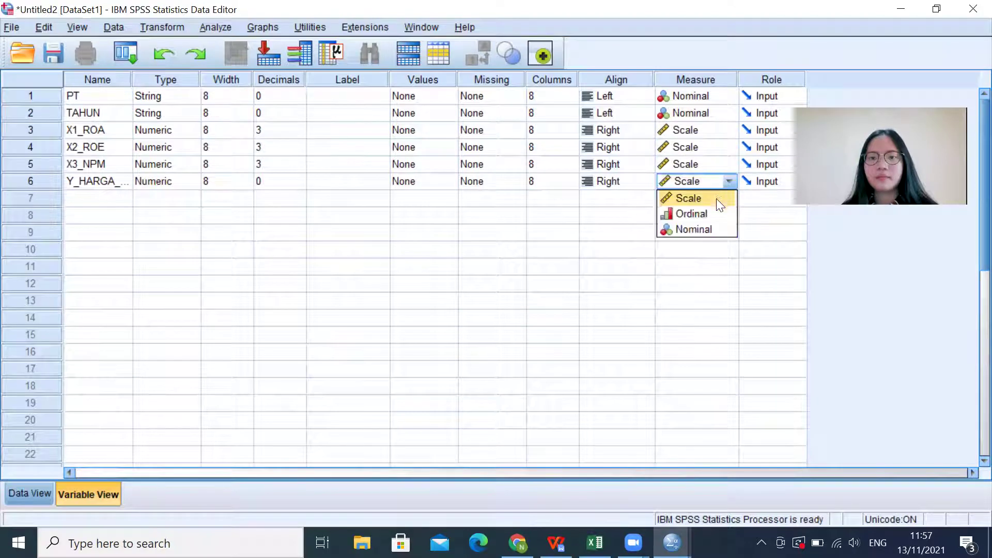
pyautogui.click(716, 199)
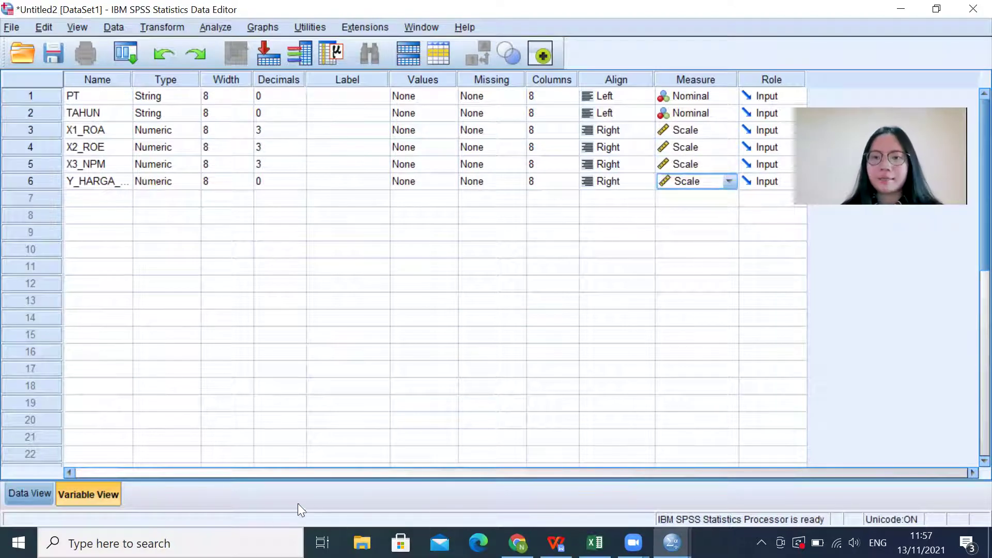
pyautogui.click(24, 499)
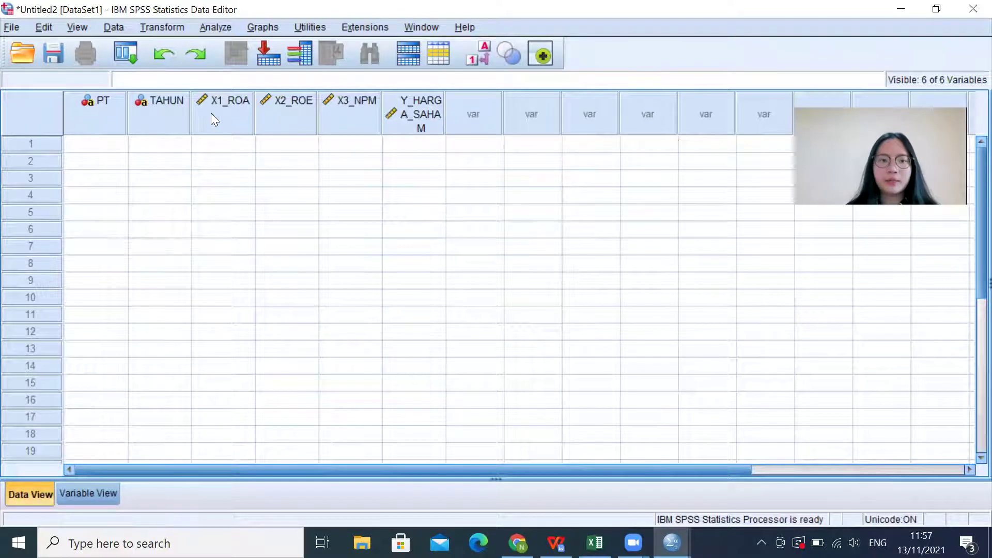
# Step: Copy Excel range A2:F16 and paste the 15 company rows into SPSS starting at cell 1:PT
pyautogui.moveTo(444, 110); pyautogui.dragTo(501, 100)
pyautogui.click(97, 115)
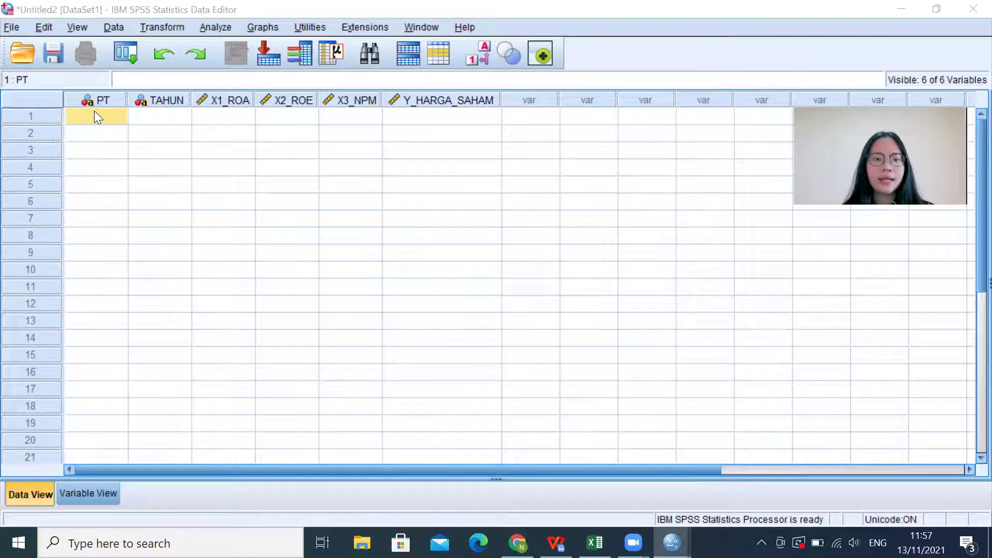
pyautogui.hotkey('alt', 'Tab')
pyautogui.hotkey('alt', 'Tab')
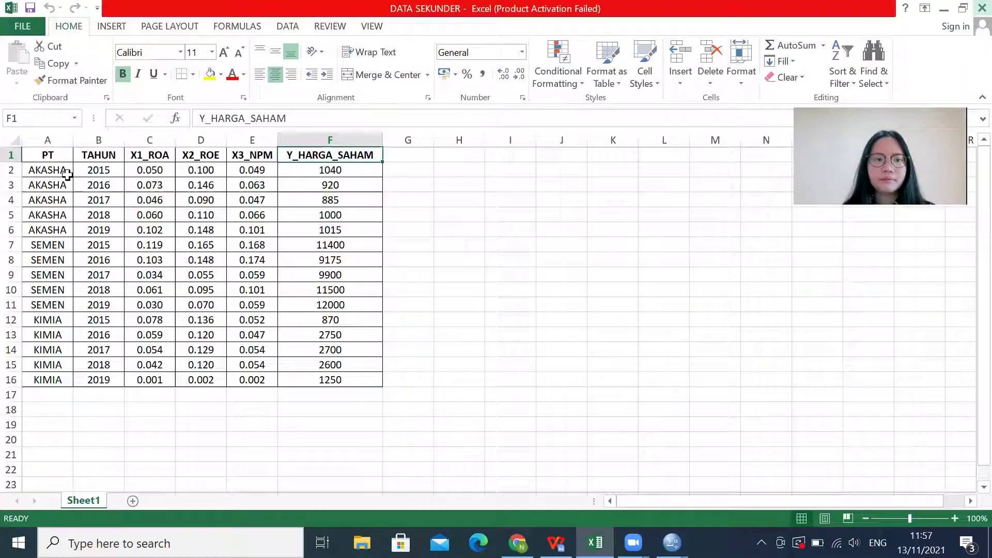
pyautogui.click(63, 173)
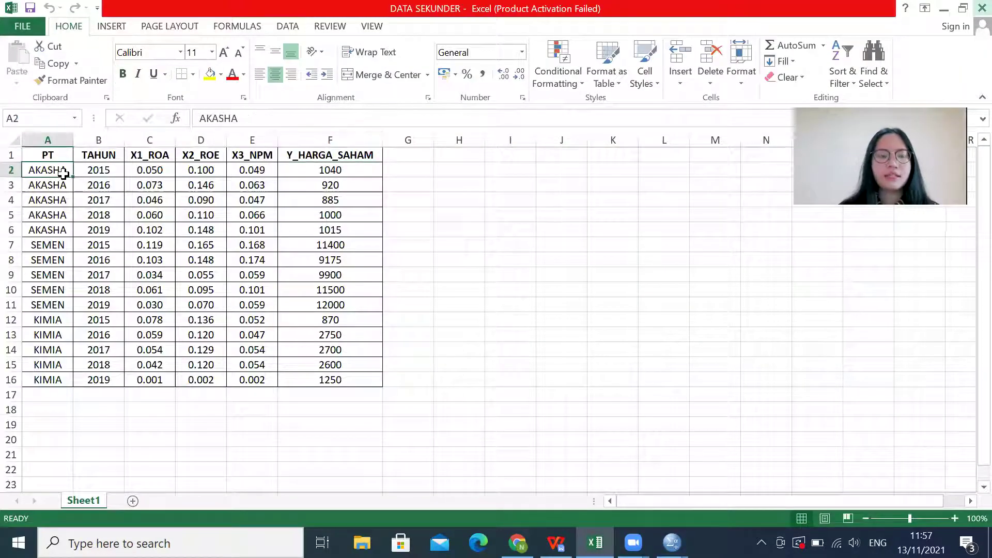
pyautogui.hotkey('shift', 'Right')
pyautogui.hotkey('shift', 'Right')
pyautogui.hotkey('shift', 'Right')
pyautogui.hotkey('shift', 'Right')
pyautogui.hotkey('shift', 'Right')
pyautogui.hotkey('shift', 'Down')
pyautogui.hotkey('shift', 'Down')
pyautogui.hotkey('shift', 'Down')
pyautogui.hotkey('shift', 'Down')
pyautogui.hotkey('shift', 'Down')
pyautogui.hotkey('shift', 'Down')
pyautogui.hotkey('shift', 'Down')
pyautogui.hotkey('shift', 'Down')
pyautogui.hotkey('shift', 'Down')
pyautogui.hotkey('shift', 'Down')
pyautogui.hotkey('shift', 'Down')
pyautogui.hotkey('shift', 'Down')
pyautogui.hotkey('shift', 'Down')
pyautogui.hotkey('shift', 'Down')
pyautogui.hotkey('ctrl', 'c')
pyautogui.hotkey('alt', 'Tab')
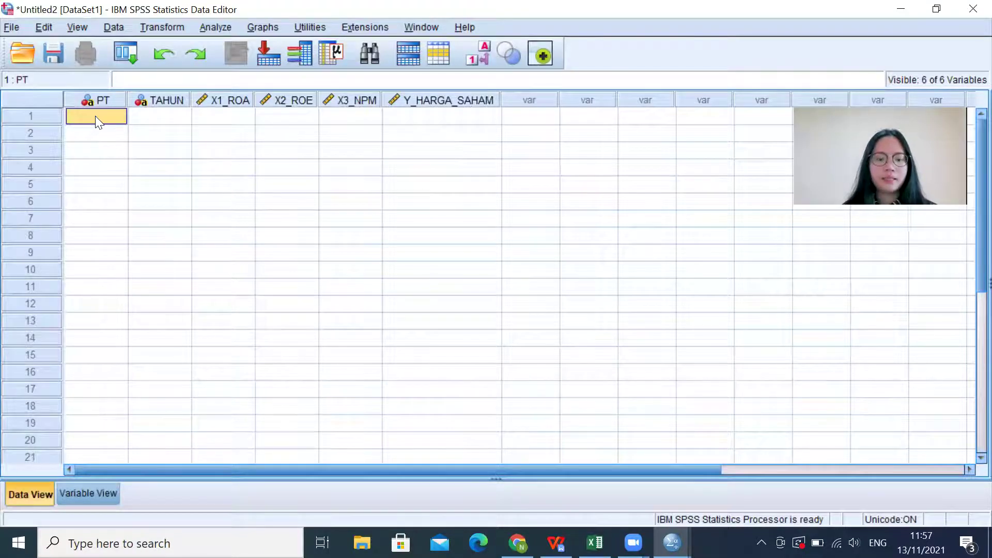
pyautogui.hotkey('ctrl', 'v')
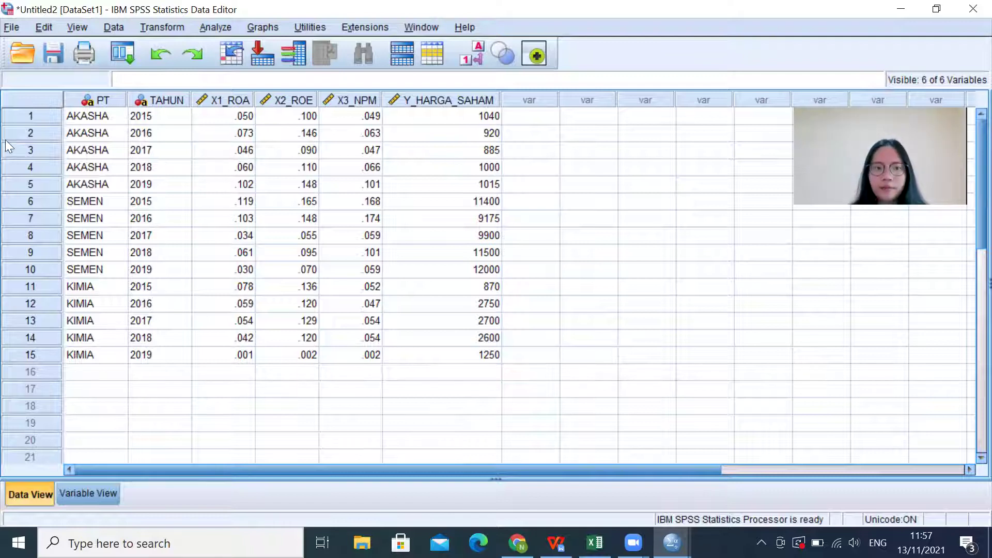
# Step: Set up a linear regression with Y_HARGA_SAHAM dependent and X1_ROA, X2_ROE, X3_NPM as independents
pyautogui.click(205, 30)
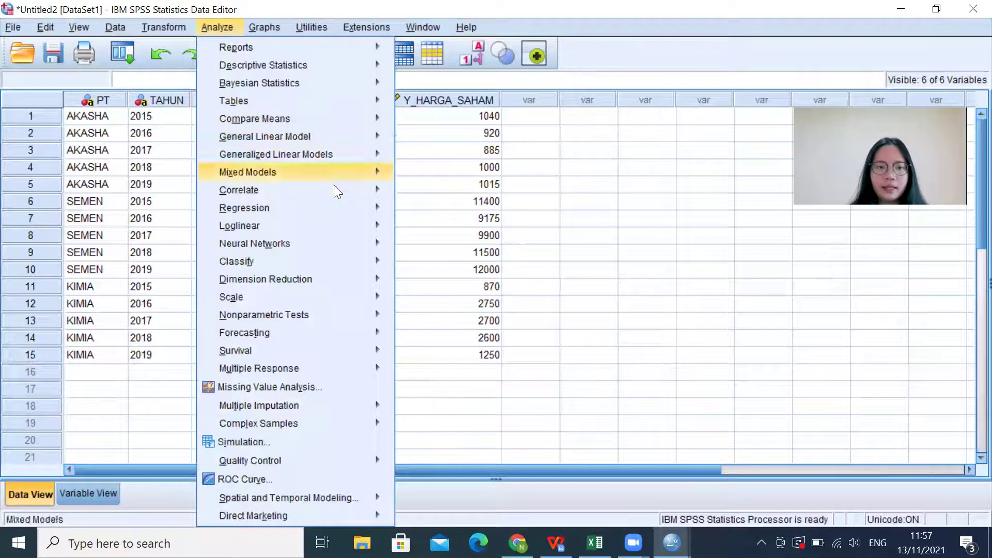
pyautogui.moveTo(385, 209)
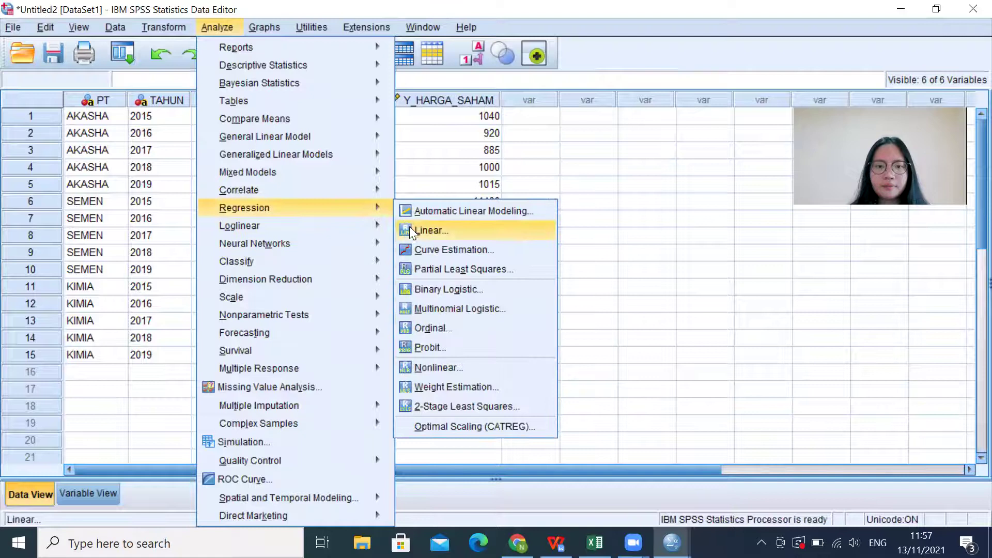
pyautogui.click(409, 226)
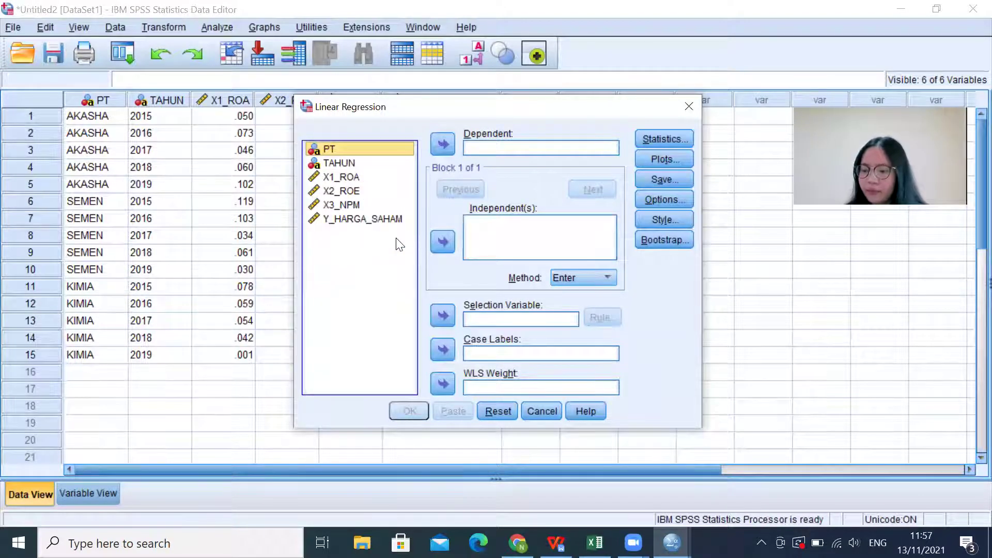
pyautogui.click(385, 219)
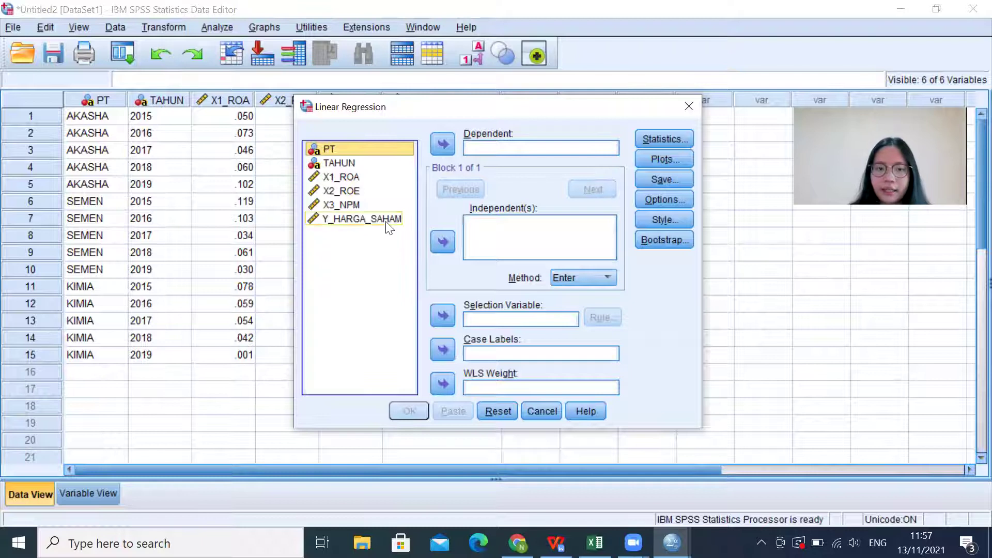
pyautogui.click(437, 139)
pyautogui.click(353, 169)
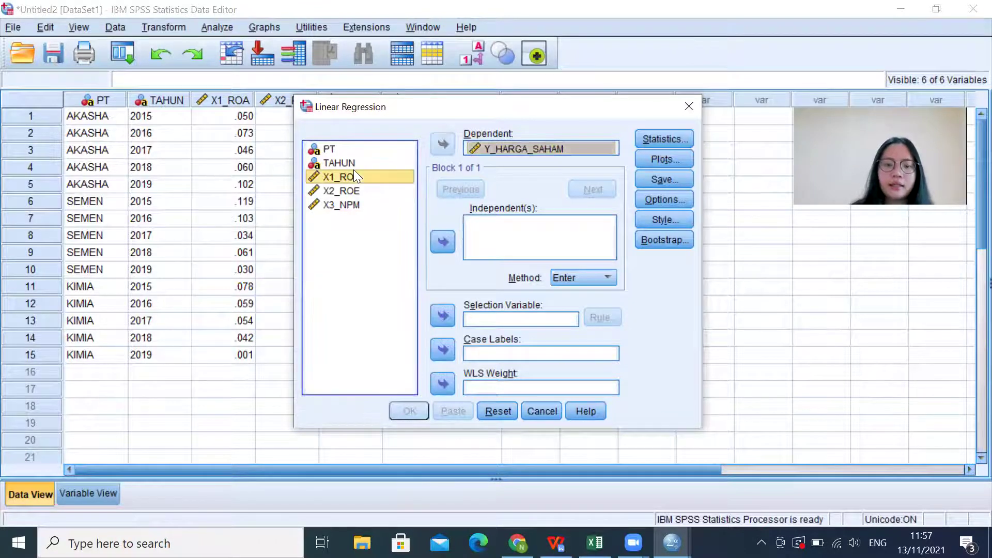
pyautogui.hotkey('shift', 'Down')
pyautogui.hotkey('shift', 'Down')
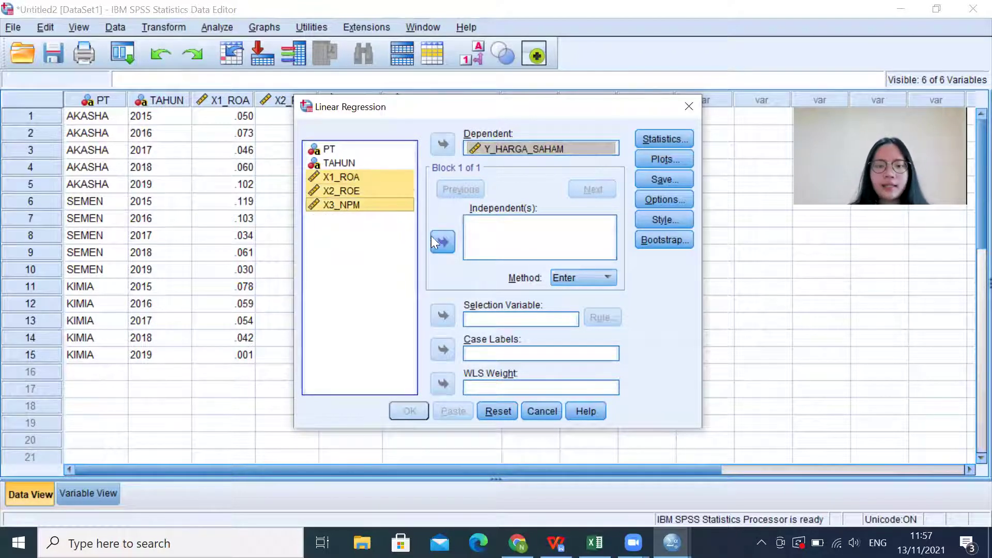
pyautogui.click(434, 241)
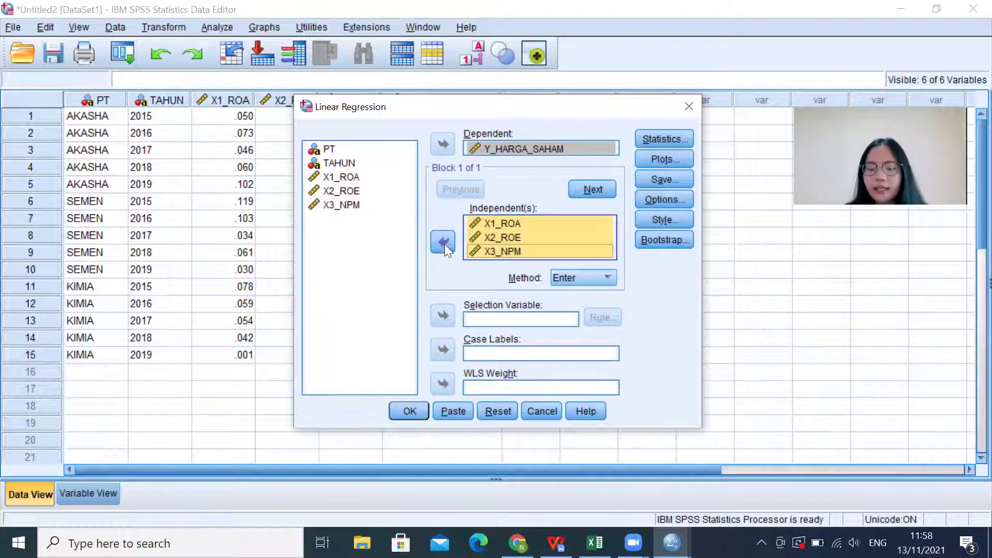
# Step: Request collinearity diagnostics and run the regression
pyautogui.click(678, 139)
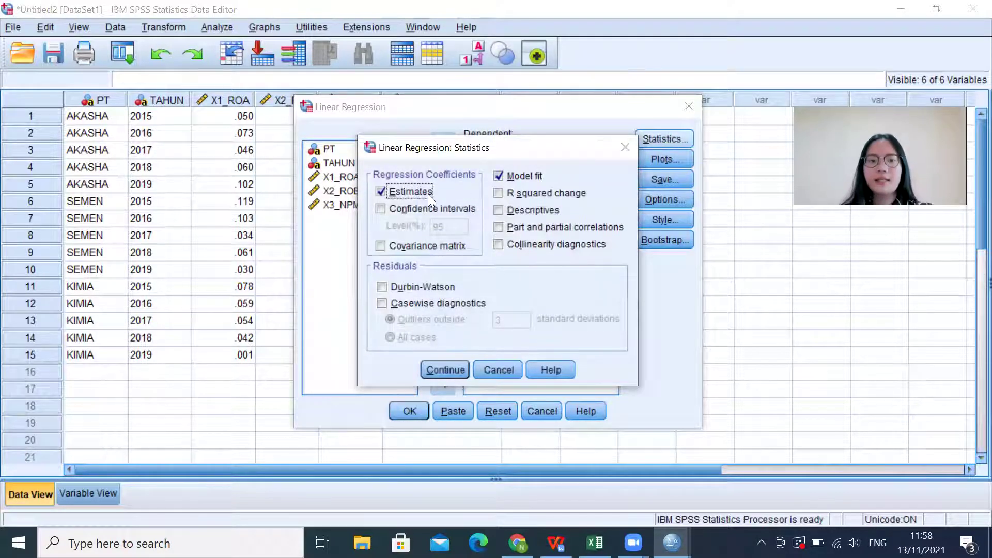
pyautogui.click(536, 244)
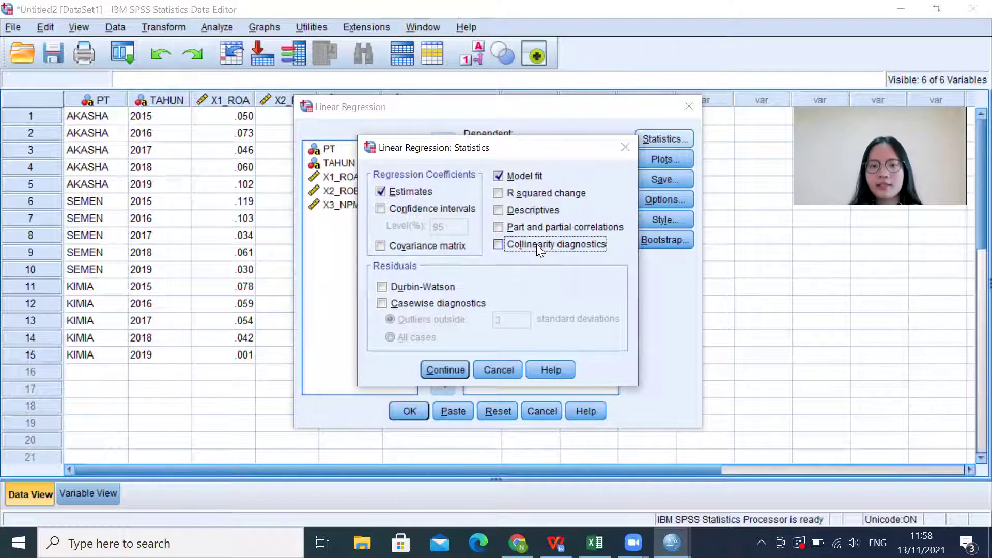
pyautogui.click(446, 369)
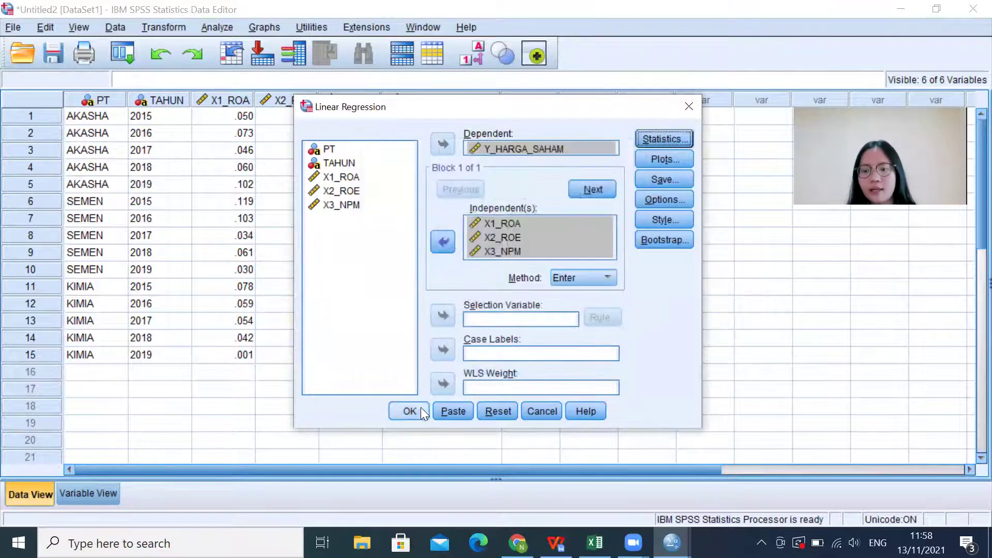
pyautogui.click(420, 408)
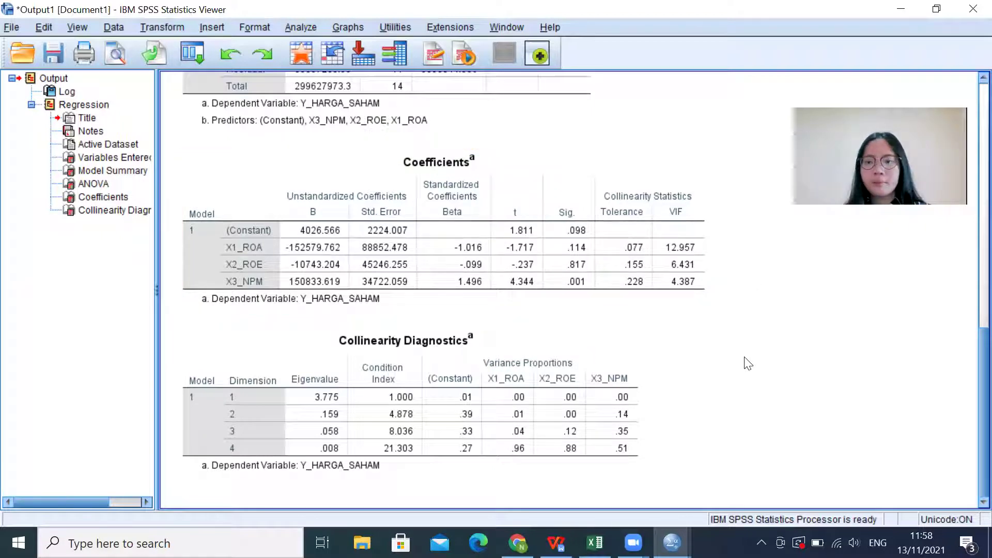
pyautogui.hotkey('alt', 'Tab')
pyautogui.hotkey('alt', 'Tab')
pyautogui.hotkey('alt', 'Tab')
pyautogui.hotkey('alt', 'Tab')
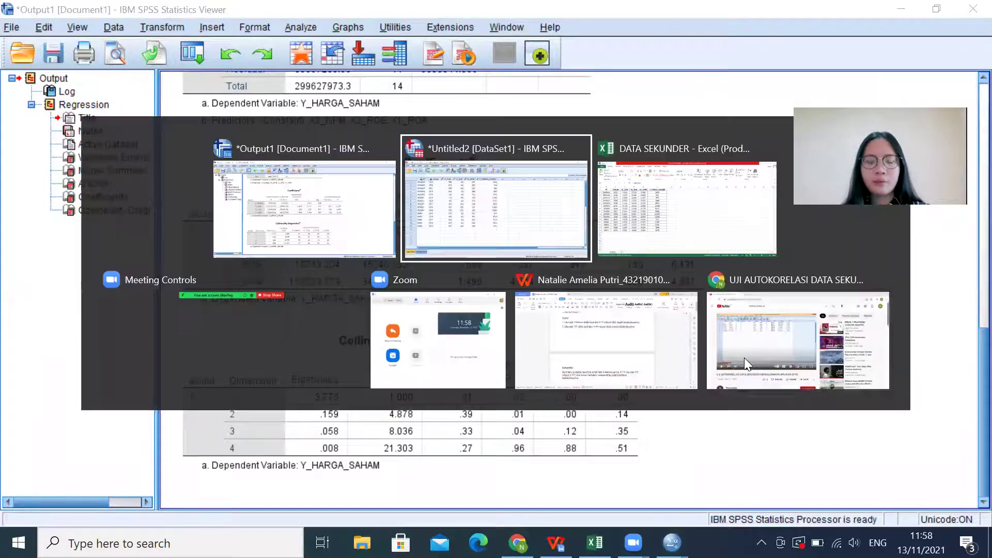
pyautogui.hotkey('alt', 'Tab')
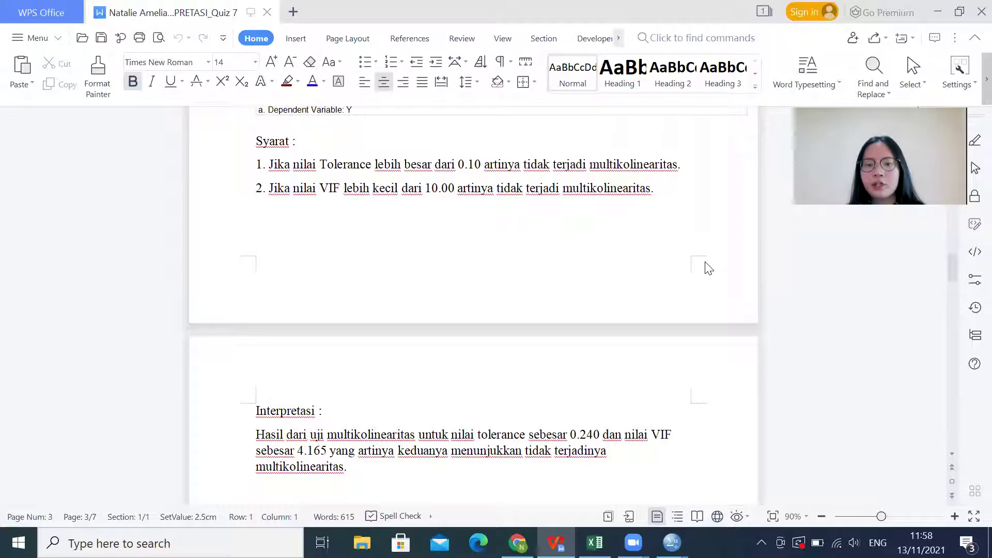
pyautogui.hotkey('alt', 'Tab')
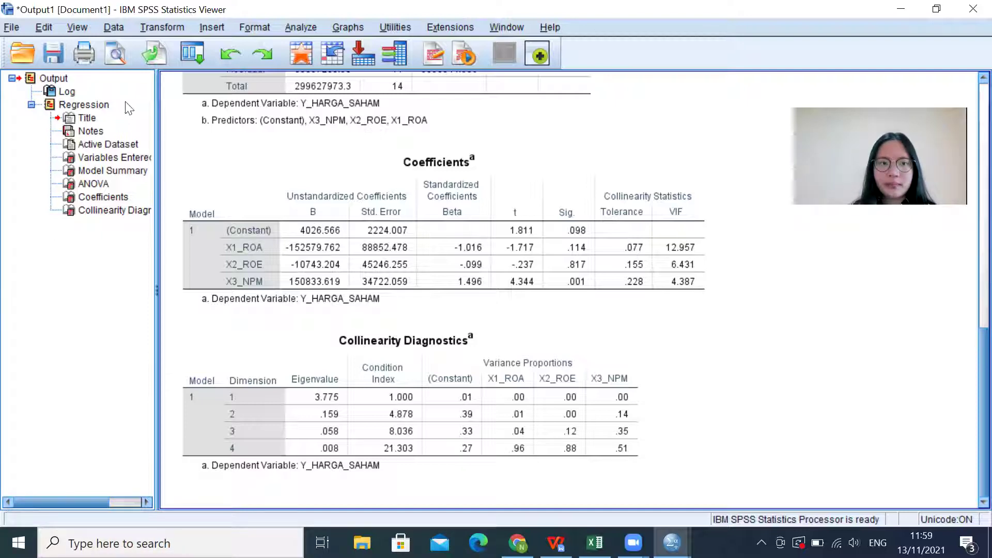
# Step: Compute SQRT_ROA = SQRT(X1_ROA) with Compute Variable
pyautogui.click(157, 25)
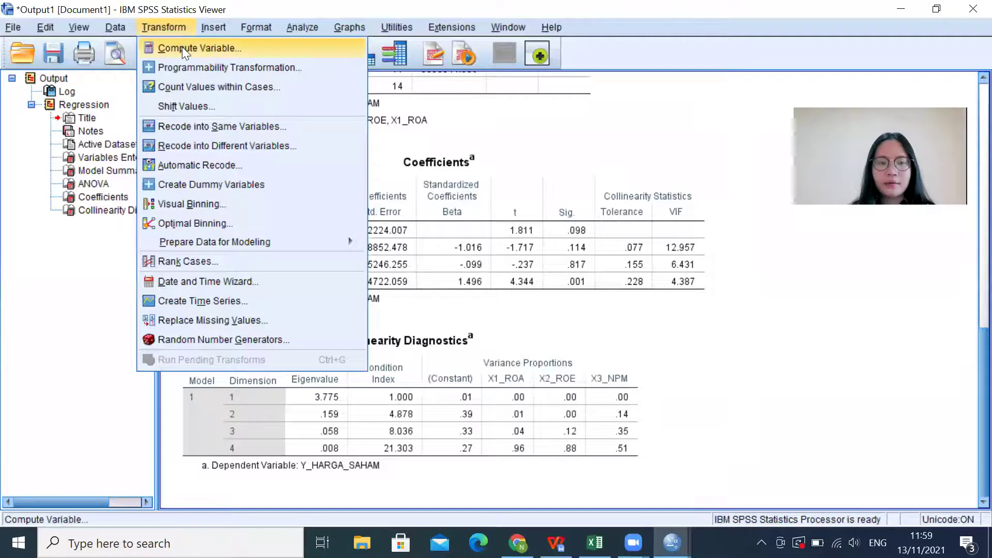
pyautogui.click(182, 47)
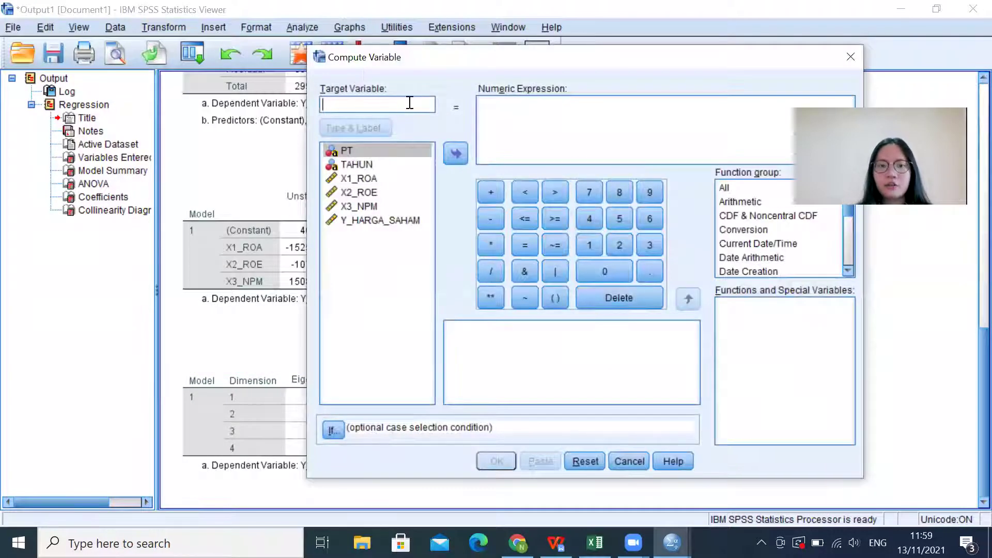
pyautogui.write('S')
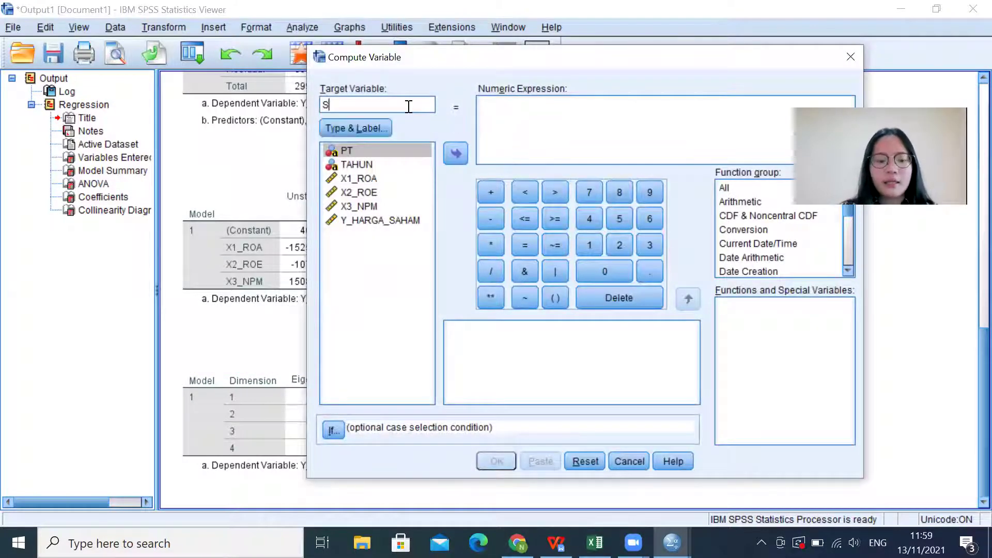
pyautogui.write('QRT_RO')
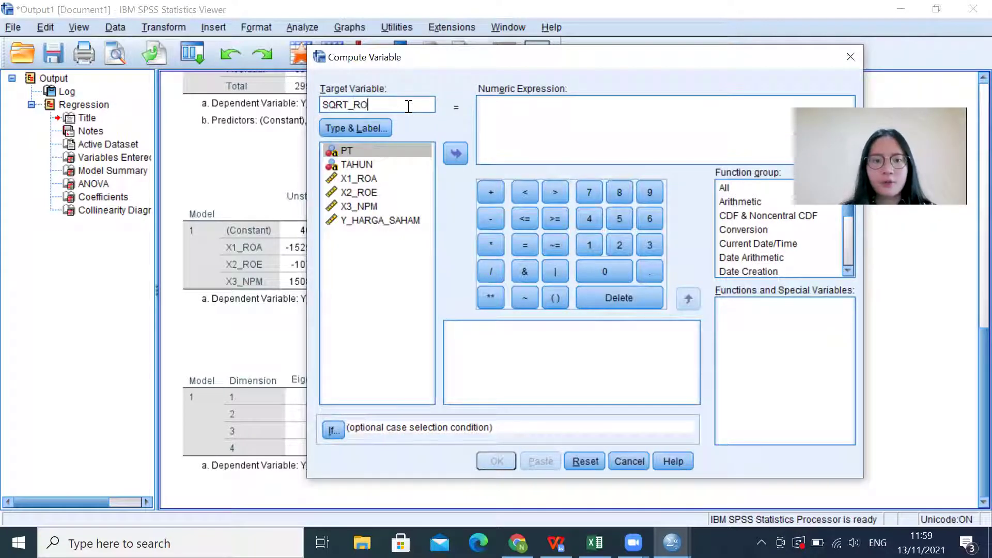
pyautogui.write('A')
pyautogui.click(554, 111)
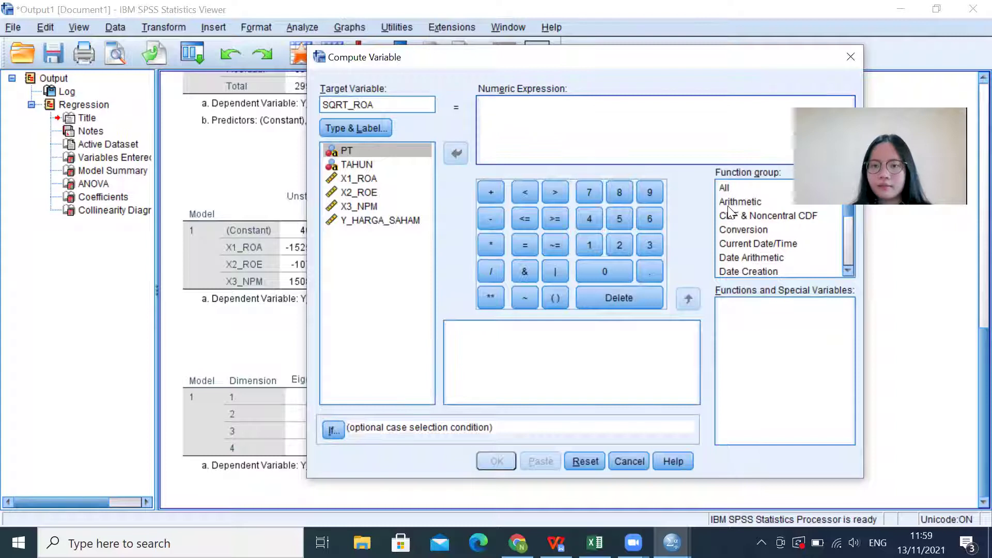
pyautogui.click(727, 206)
pyautogui.scroll(-2, 757, 389)
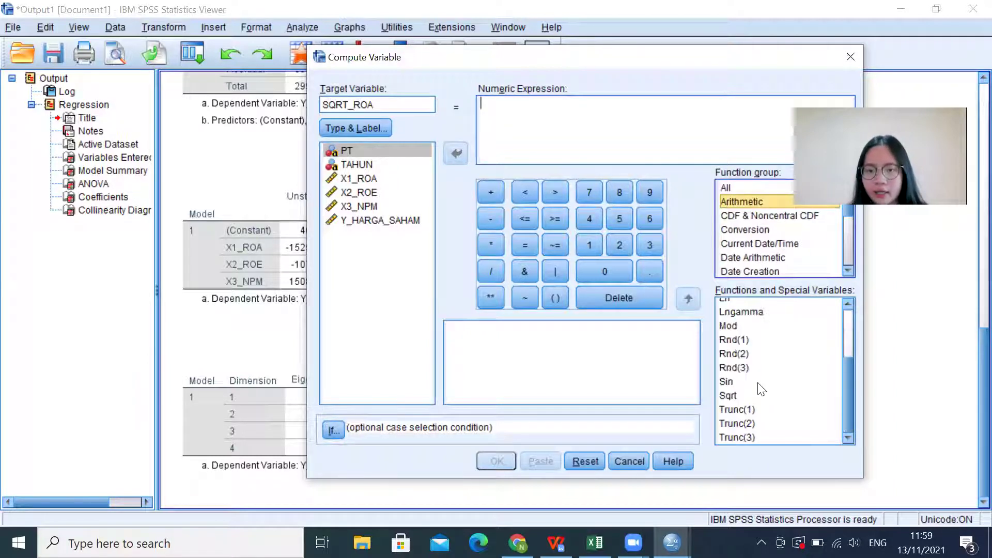
pyautogui.doubleClick(728, 396)
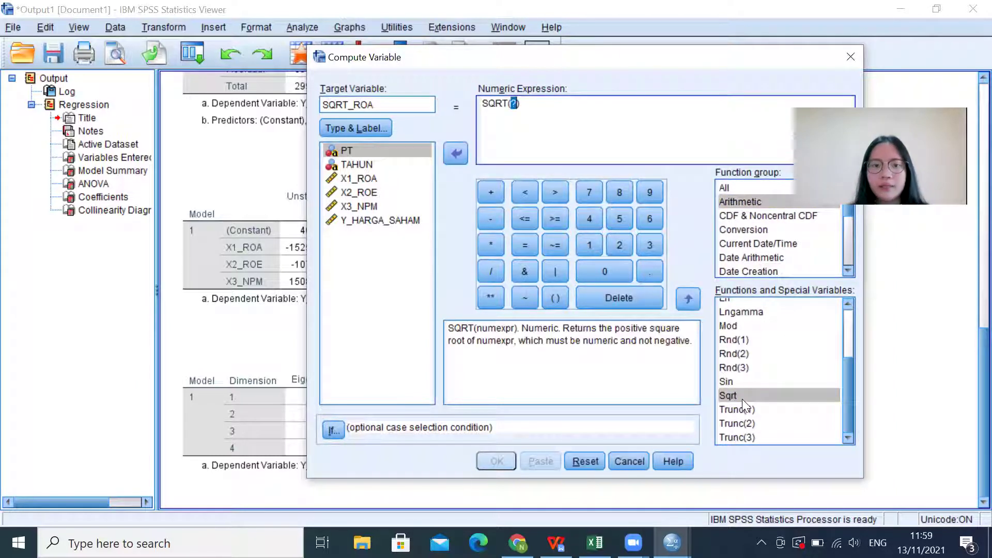
pyautogui.click(360, 179)
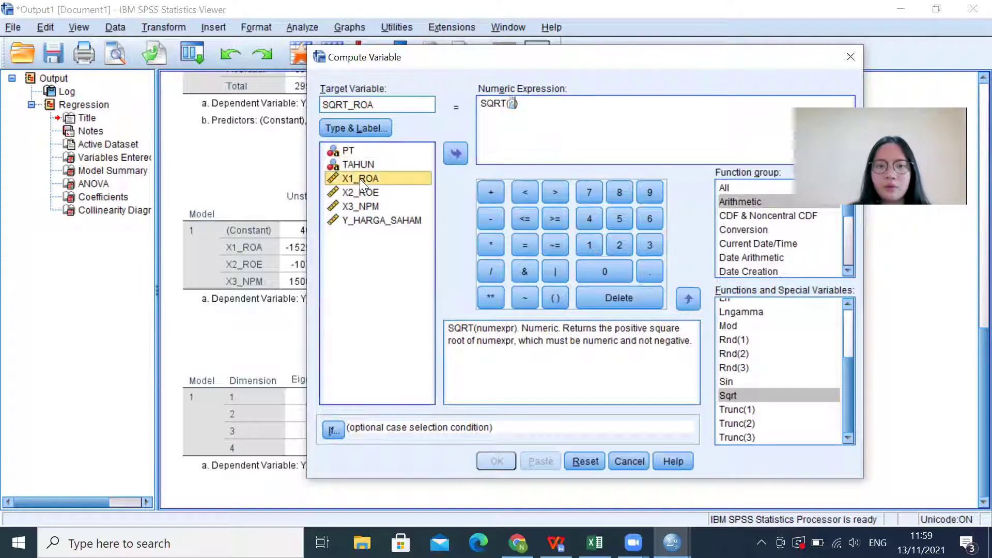
pyautogui.doubleClick(360, 179)
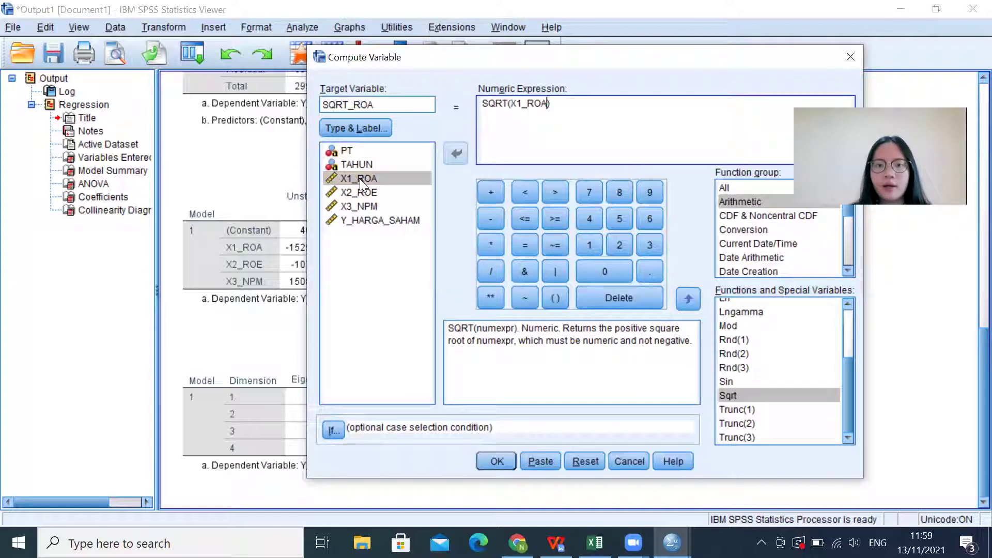
pyautogui.click(492, 457)
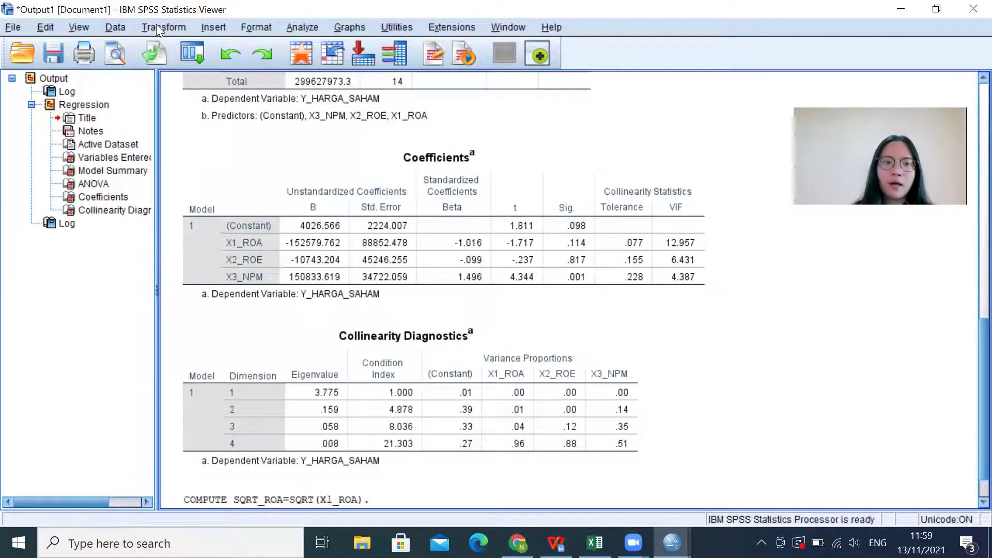
pyautogui.click(156, 25)
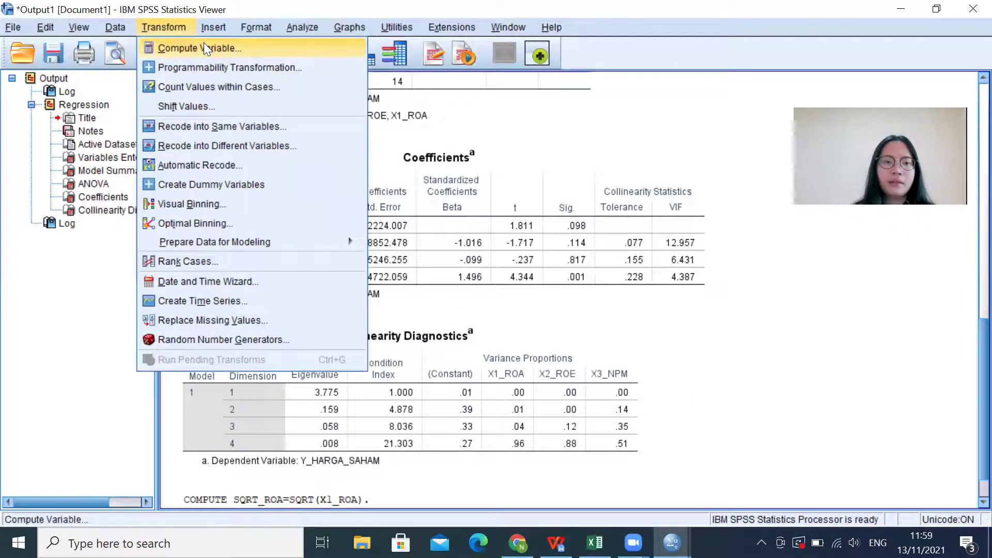
# Step: Compute SQRT_ROE = SQRT(X2_ROE) by editing the previous target and expression
pyautogui.click(204, 44)
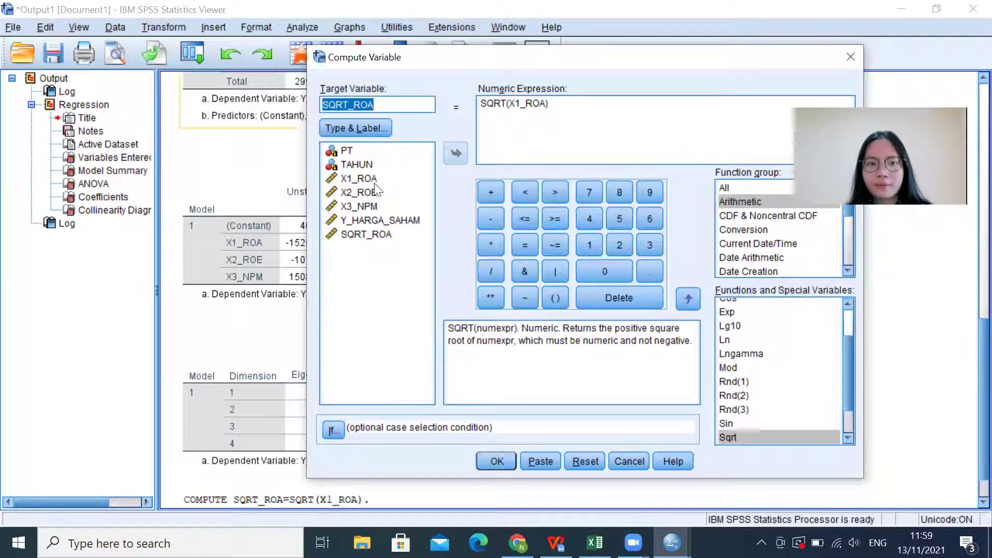
pyautogui.click(416, 107)
pyautogui.write('E')
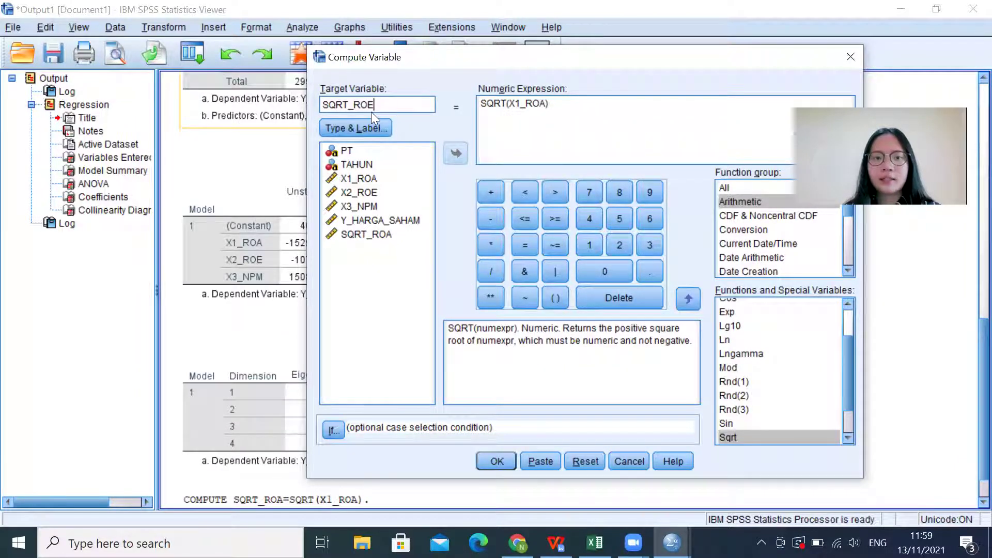
pyautogui.click(544, 101)
pyautogui.press('BackSpace')
pyautogui.press('BackSpace')
pyautogui.press('BackSpace')
pyautogui.press('BackSpace')
pyautogui.press('BackSpace')
pyautogui.press('BackSpace')
pyautogui.doubleClick(356, 192)
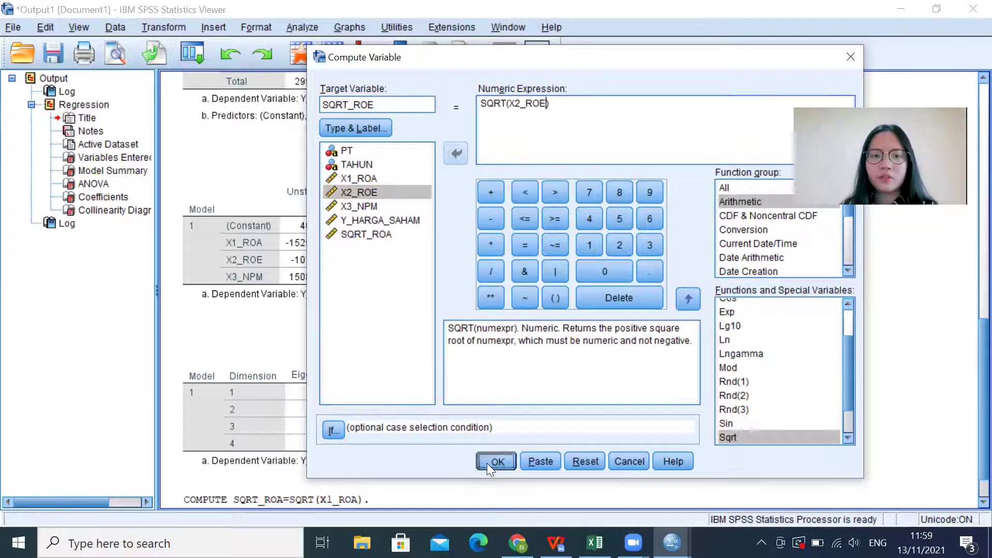
pyautogui.click(496, 461)
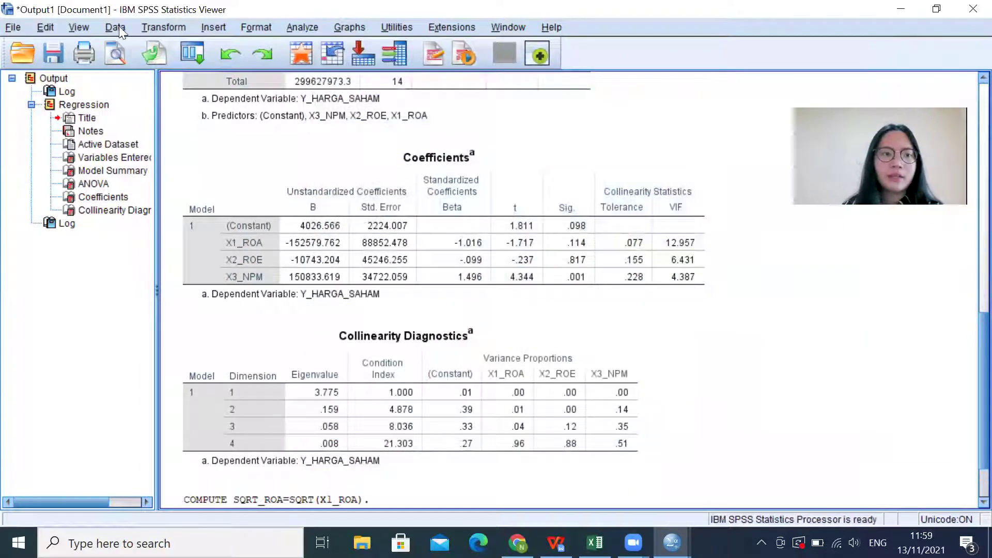
# Step: Compute SQRT_NPM = SQRT(X3_NPM)
pyautogui.click(146, 25)
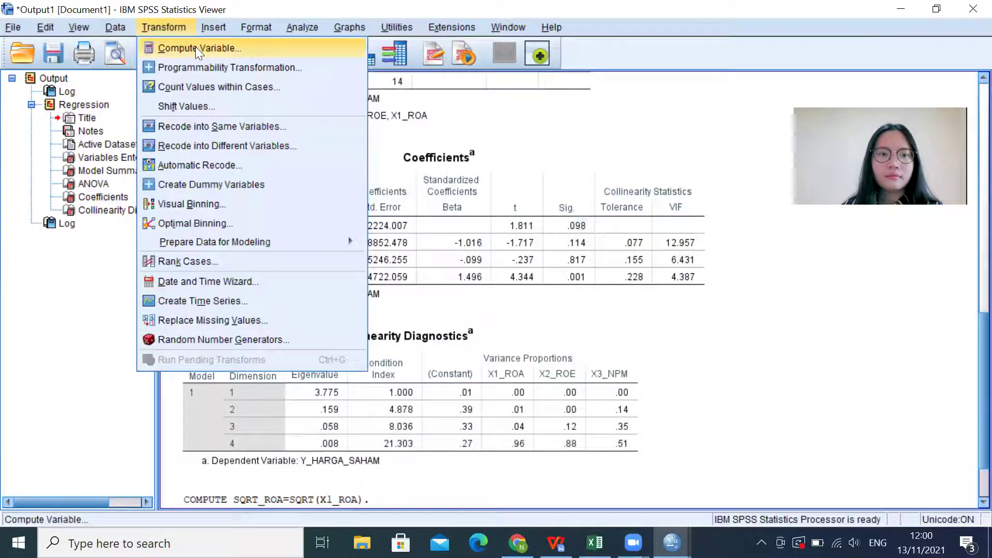
pyautogui.click(195, 47)
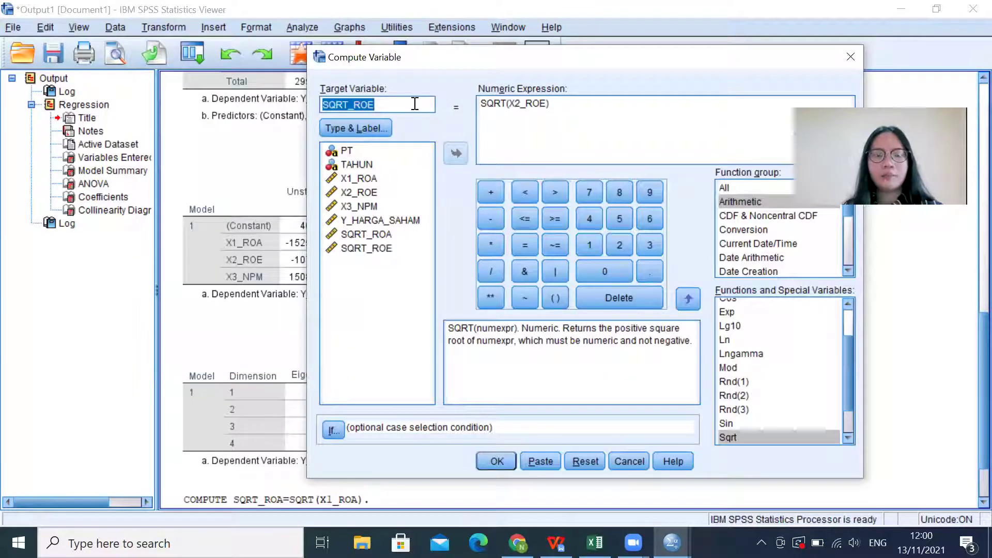
pyautogui.click(415, 104)
pyautogui.press('BackSpace')
pyautogui.press('BackSpace')
pyautogui.write('NPM')
pyautogui.click(545, 104)
pyautogui.press('BackSpace')
pyautogui.press('BackSpace')
pyautogui.press('BackSpace')
pyautogui.press('BackSpace')
pyautogui.press('BackSpace')
pyautogui.press('BackSpace')
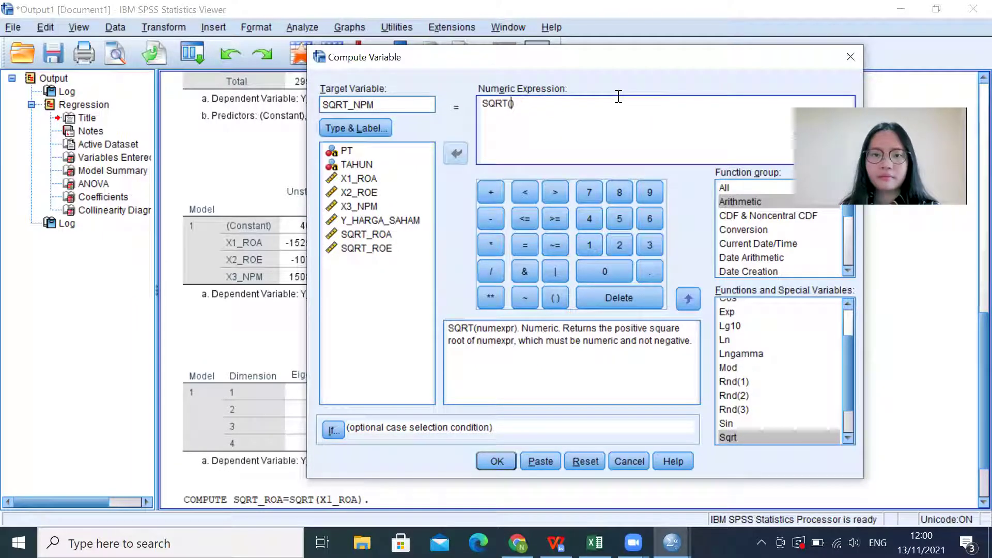
pyautogui.doubleClick(365, 206)
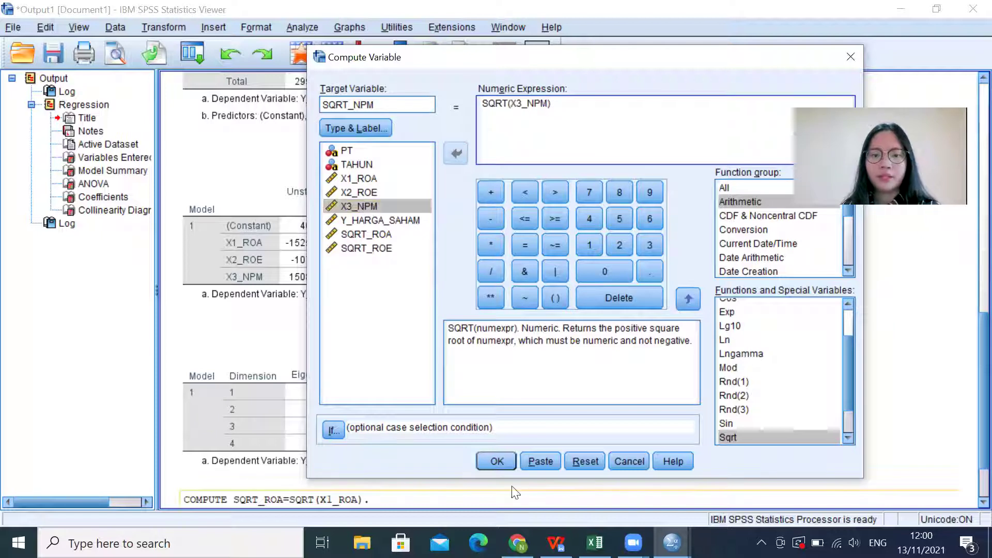
pyautogui.click(497, 461)
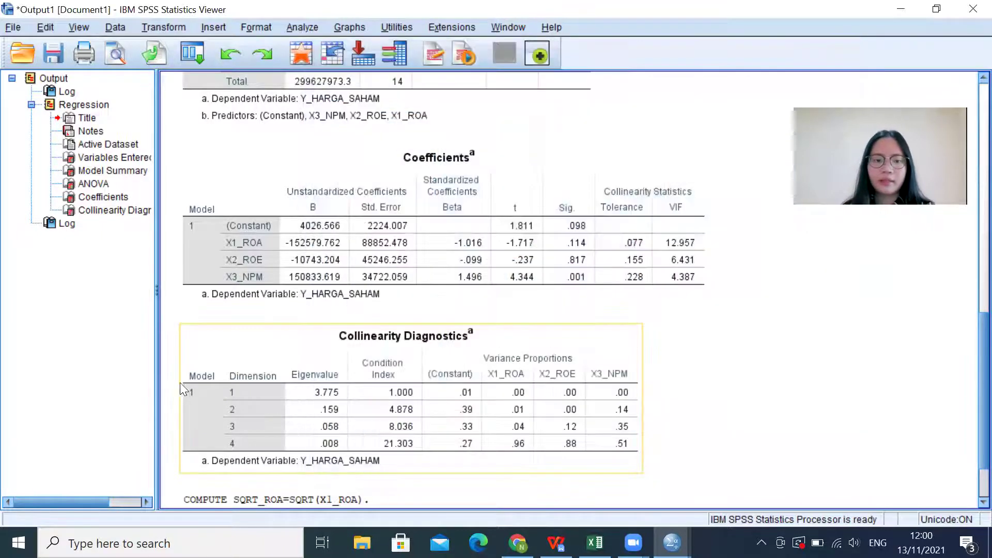
pyautogui.click(163, 28)
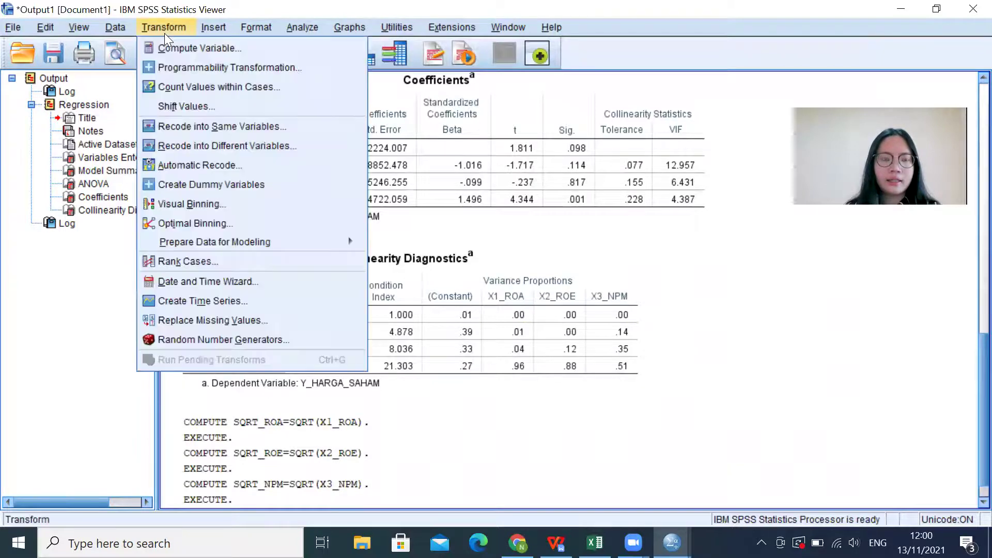
# Step: Compute SQRT_HARGA_SAHAM = SQRT(Y_HARGA_SAHAM) by editing the previous target and expression
pyautogui.click(175, 49)
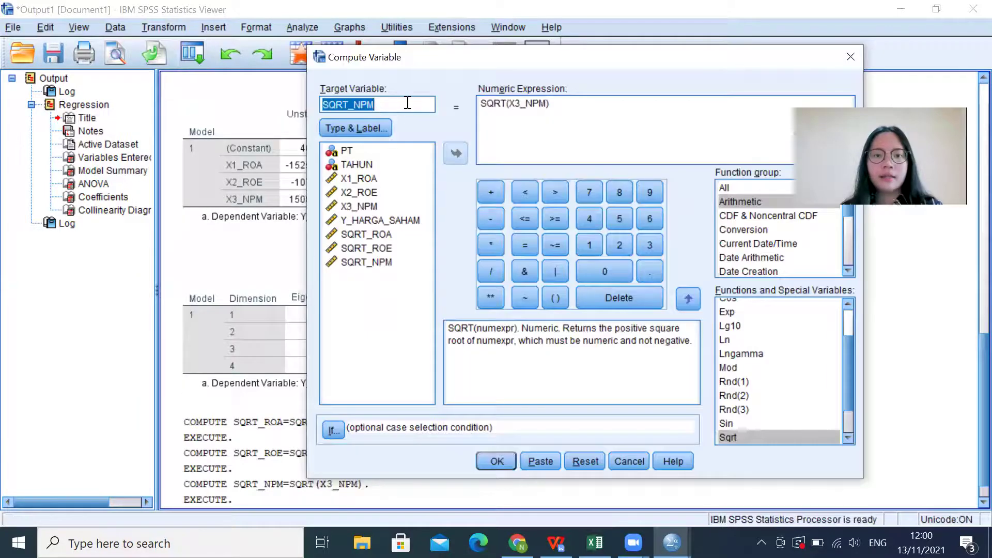
pyautogui.click(407, 103)
pyautogui.press('BackSpace')
pyautogui.press('BackSpace')
pyautogui.press('BackSpace')
pyautogui.write('HARGA_SAHAM')
pyautogui.click(546, 105)
pyautogui.press('BackSpace')
pyautogui.press('BackSpace')
pyautogui.press('BackSpace')
pyautogui.press('BackSpace')
pyautogui.press('BackSpace')
pyautogui.press('BackSpace')
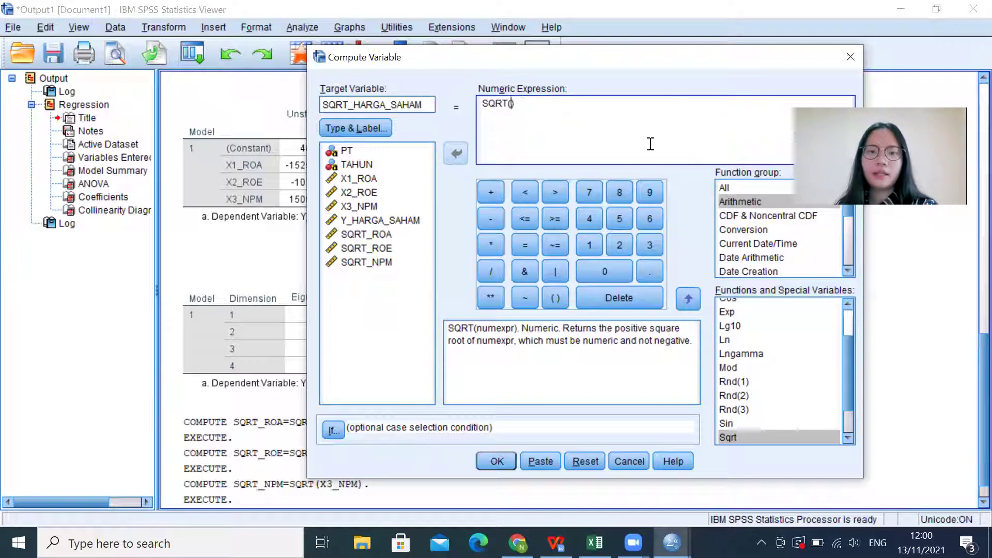
pyautogui.doubleClick(390, 220)
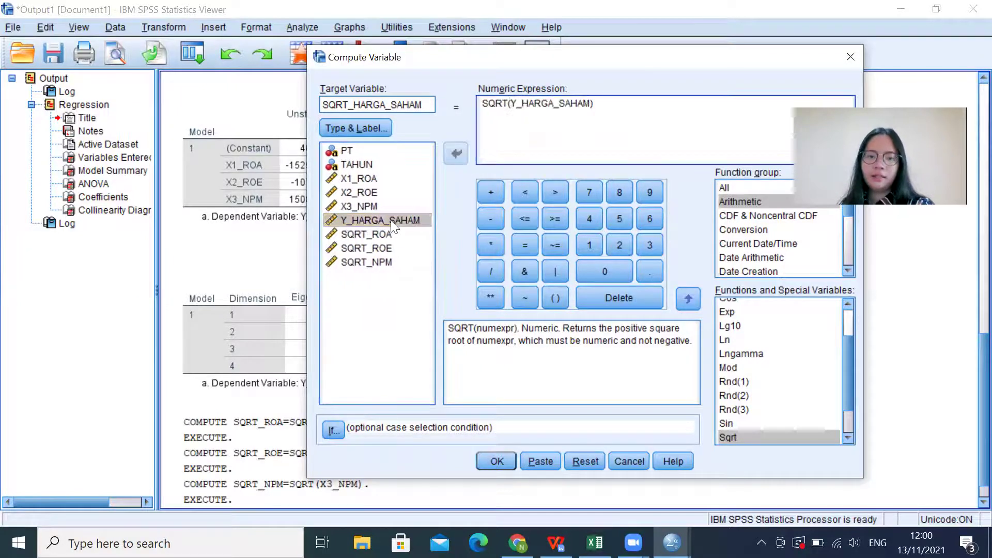
pyautogui.click(493, 461)
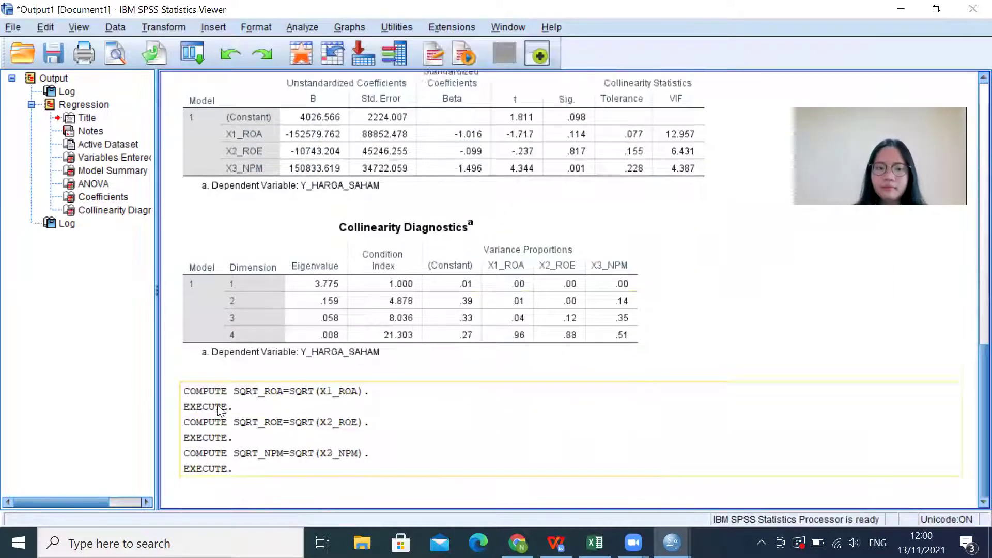
pyautogui.click(213, 448)
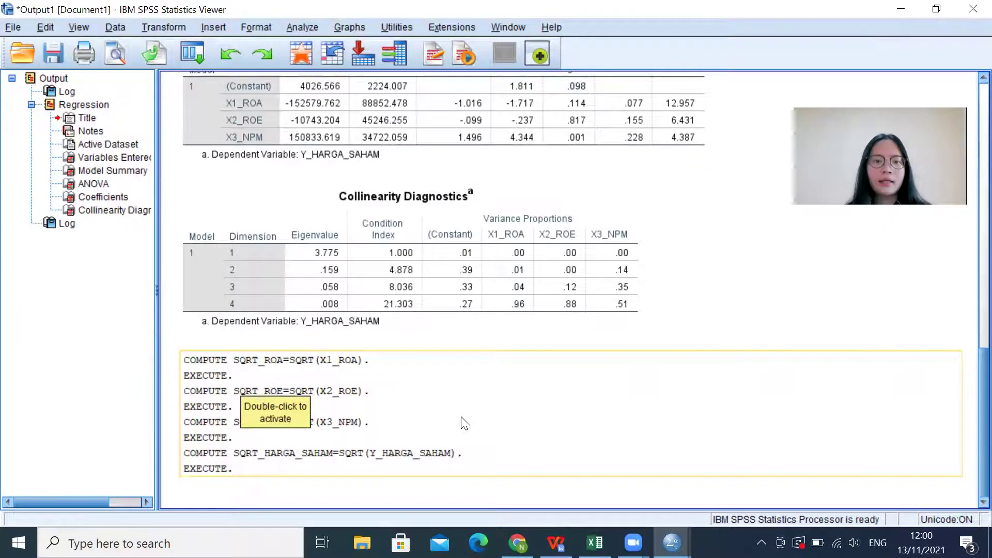
pyautogui.hotkey('alt', 'Tab')
pyautogui.hotkey('alt', 'Tab')
# Step: In the Data Editor, inspect the SQRT_ROA, SQRT_ROE, SQRT_NPM and SQRT_HARGA_SAHAM columns
pyautogui.press('Tab')
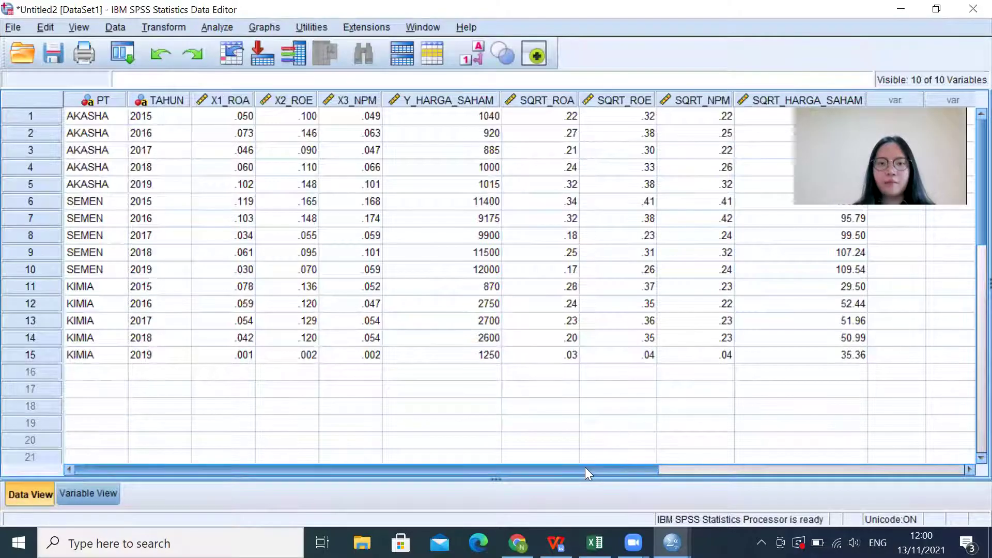
pyautogui.moveTo(584, 467); pyautogui.dragTo(706, 471)
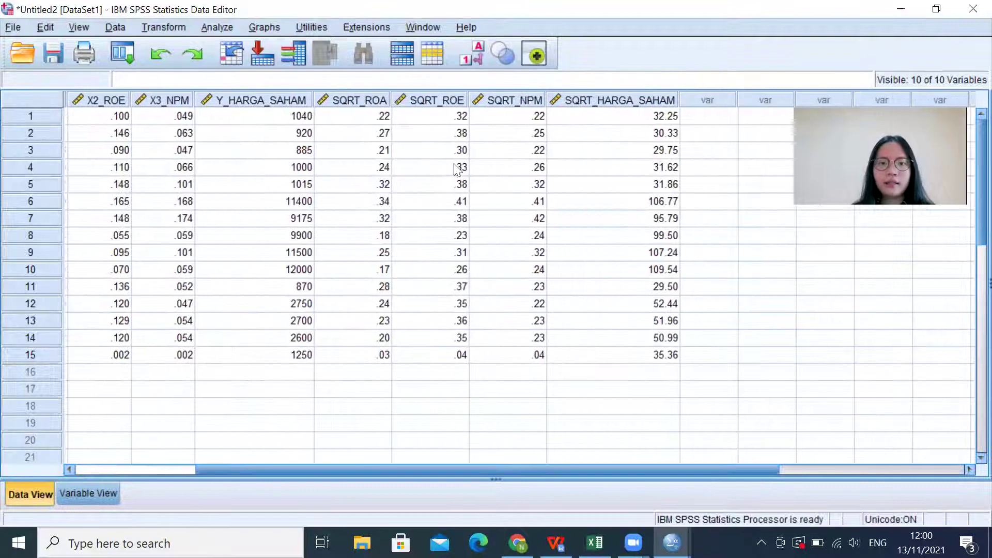
pyautogui.click(347, 94)
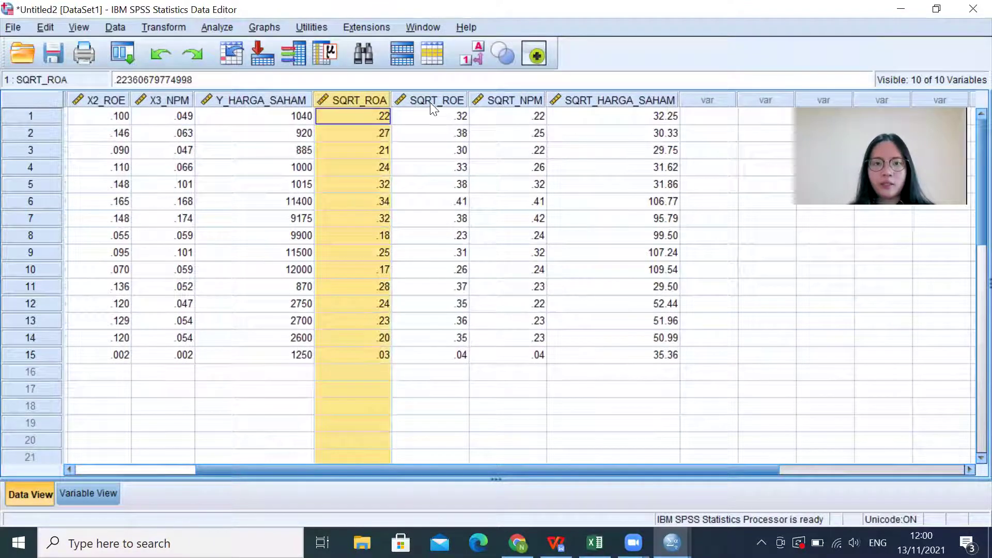
pyautogui.click(431, 103)
pyautogui.click(518, 100)
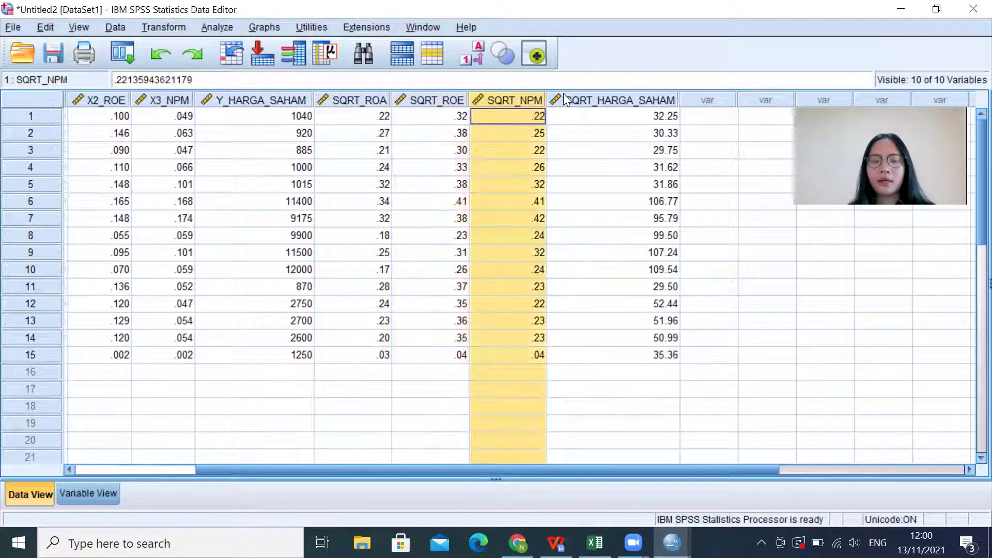
pyautogui.click(593, 99)
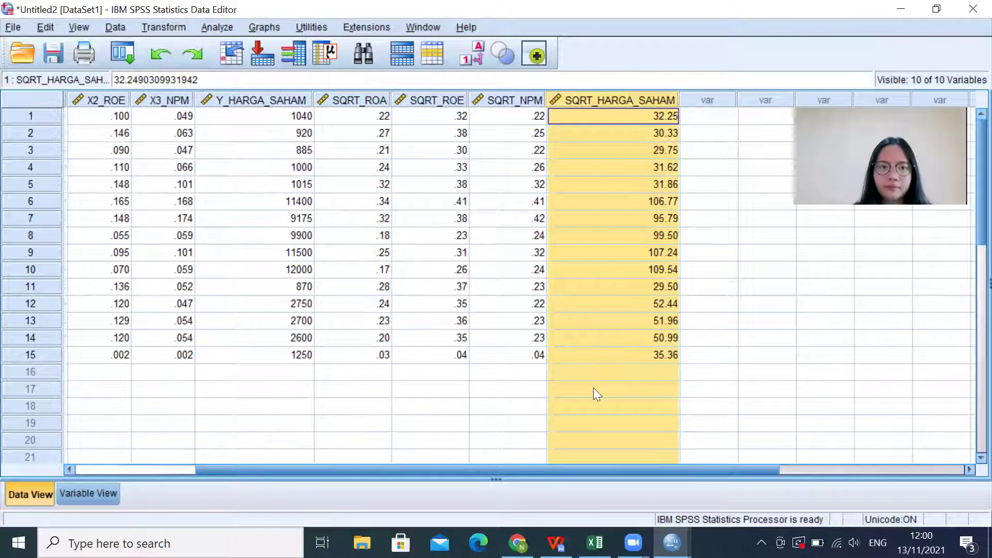
pyautogui.click(244, 149)
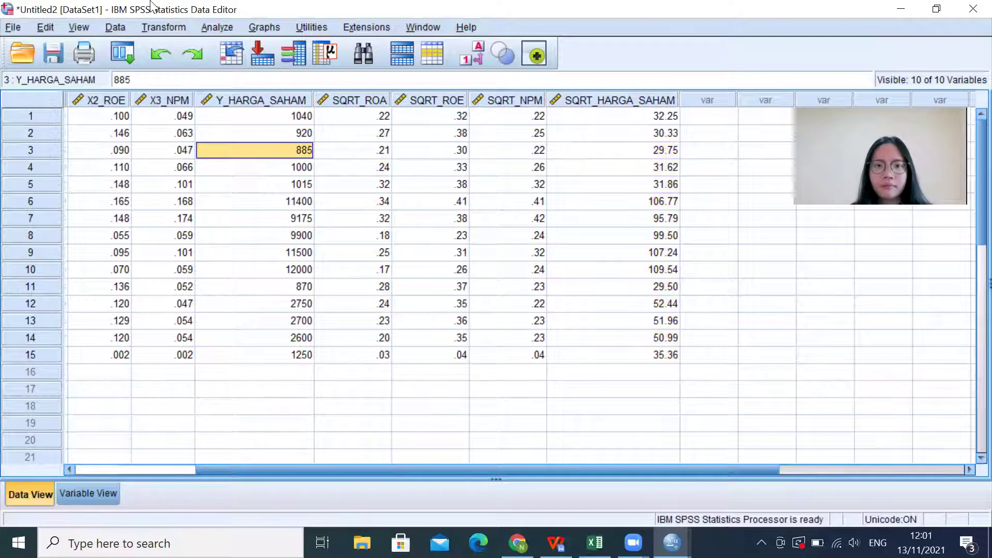
# Step: Reset Linear Regression; set SQRT_HARGA_SAHAM dependent and SQRT_ROA, SQRT_ROE, SQRT_NPM independent
pyautogui.click(217, 27)
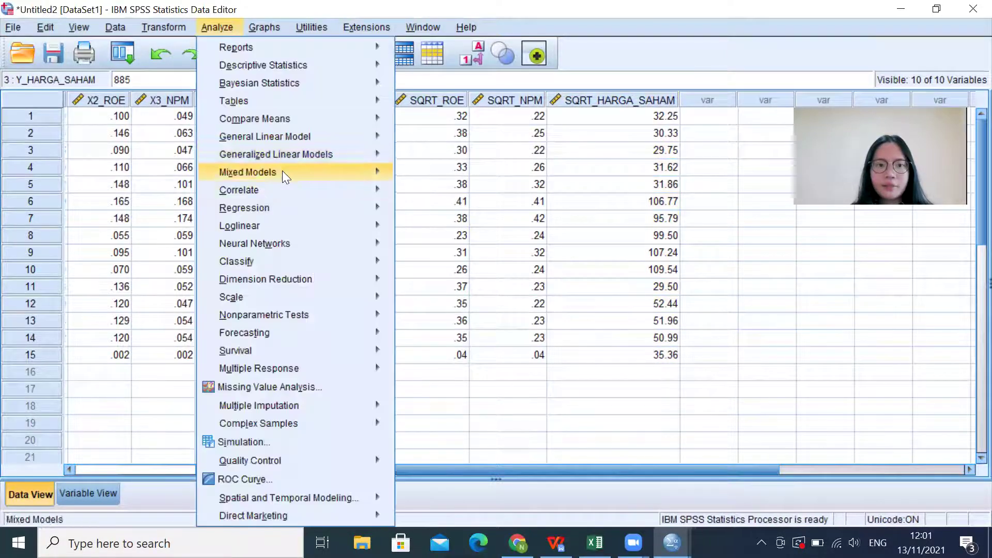
pyautogui.moveTo(287, 208)
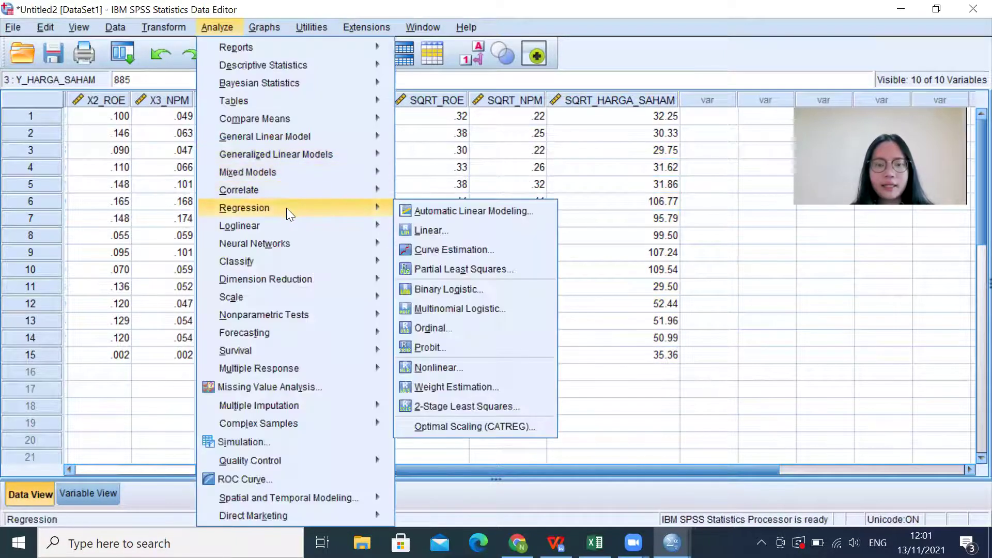
pyautogui.click(415, 228)
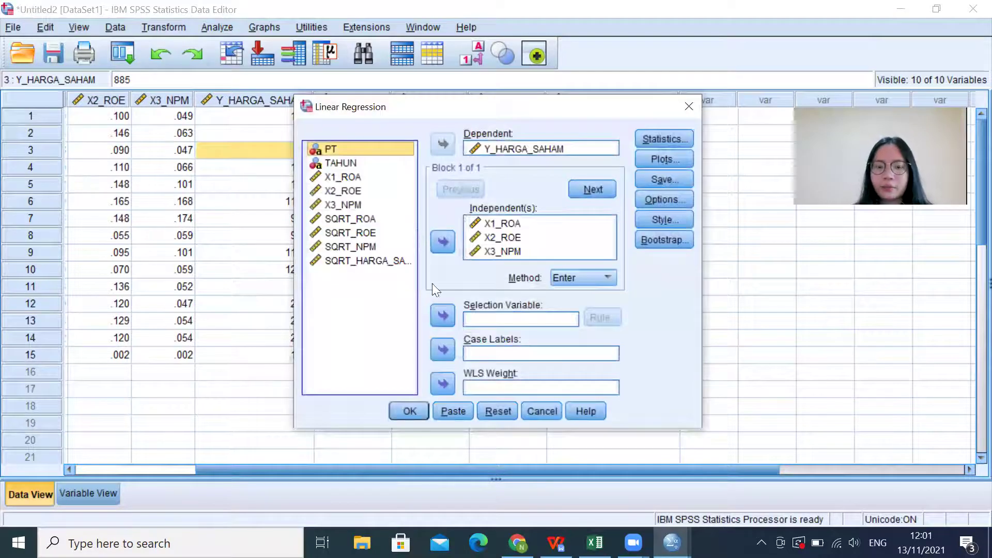
pyautogui.click(486, 410)
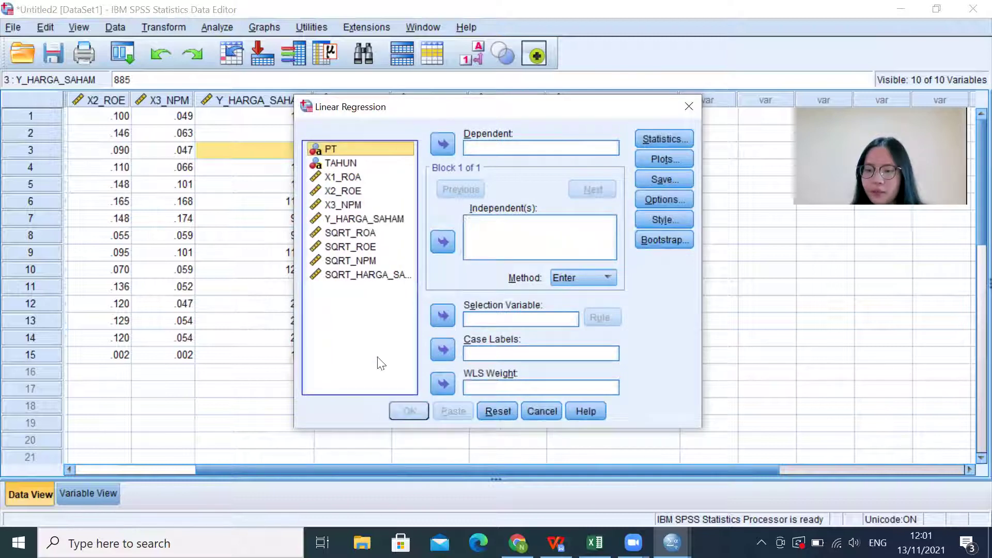
pyautogui.click(378, 275)
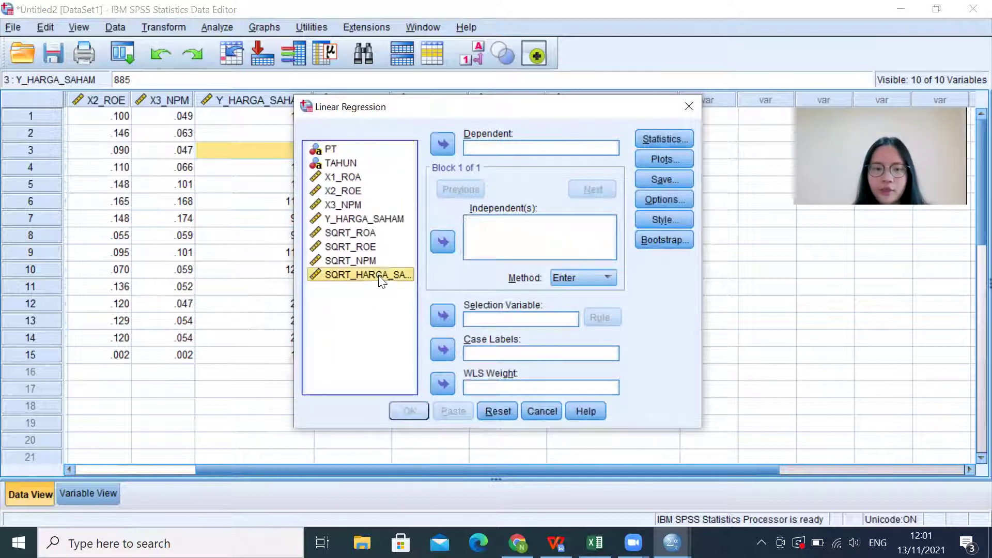
pyautogui.click(440, 141)
pyautogui.click(368, 233)
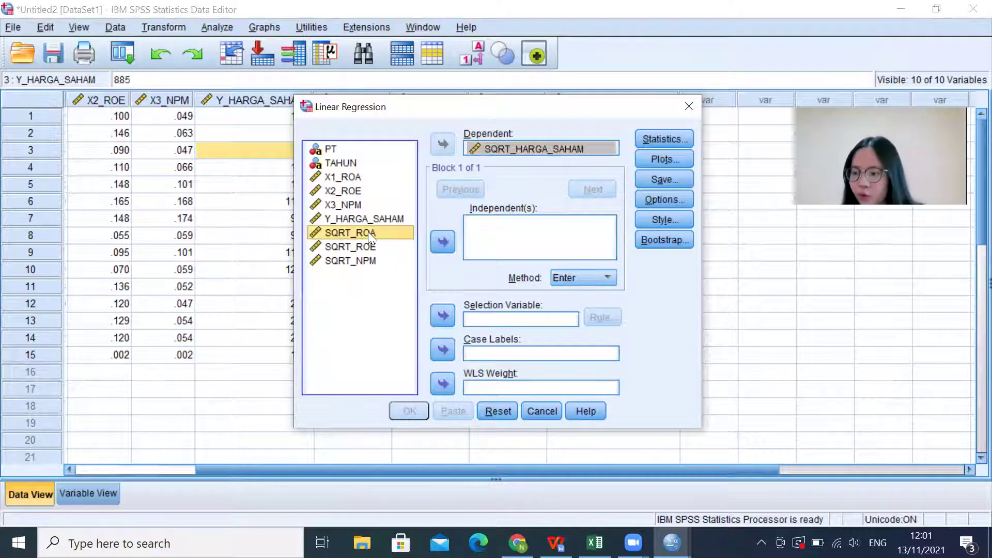
pyautogui.click(442, 241)
pyautogui.click(370, 247)
pyautogui.click(442, 241)
pyautogui.click(371, 260)
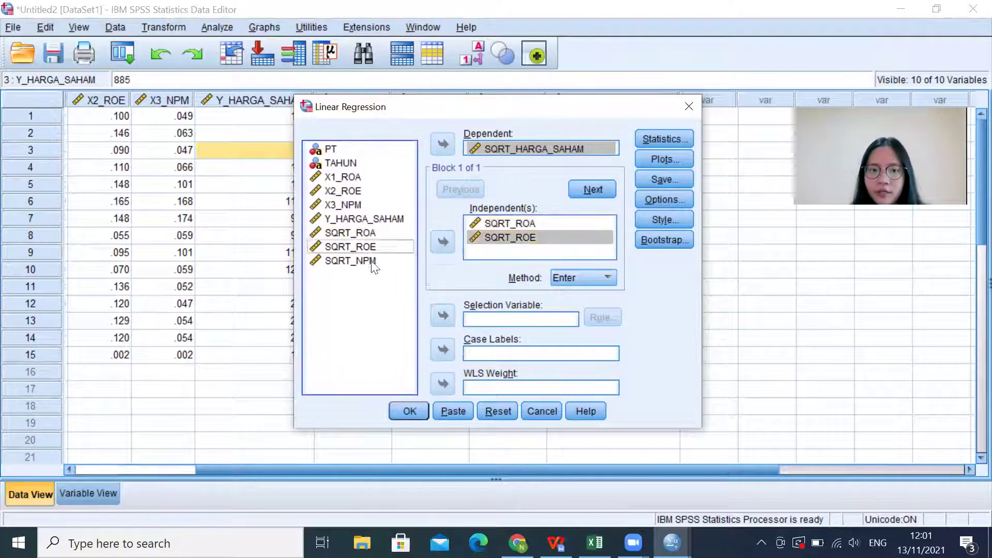
pyautogui.click(434, 242)
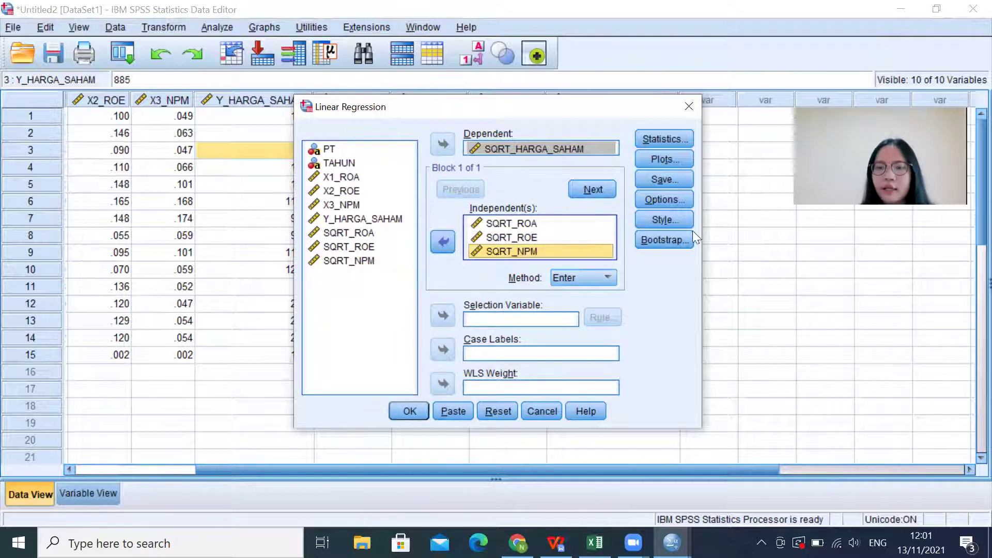
# Step: Turn on collinearity diagnostics and run the regression
pyautogui.click(675, 133)
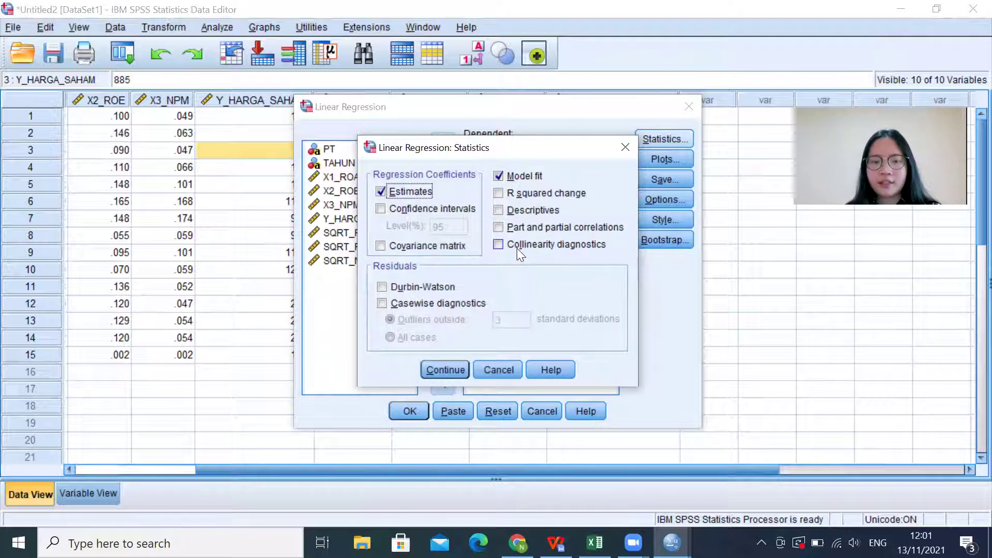
pyautogui.click(498, 245)
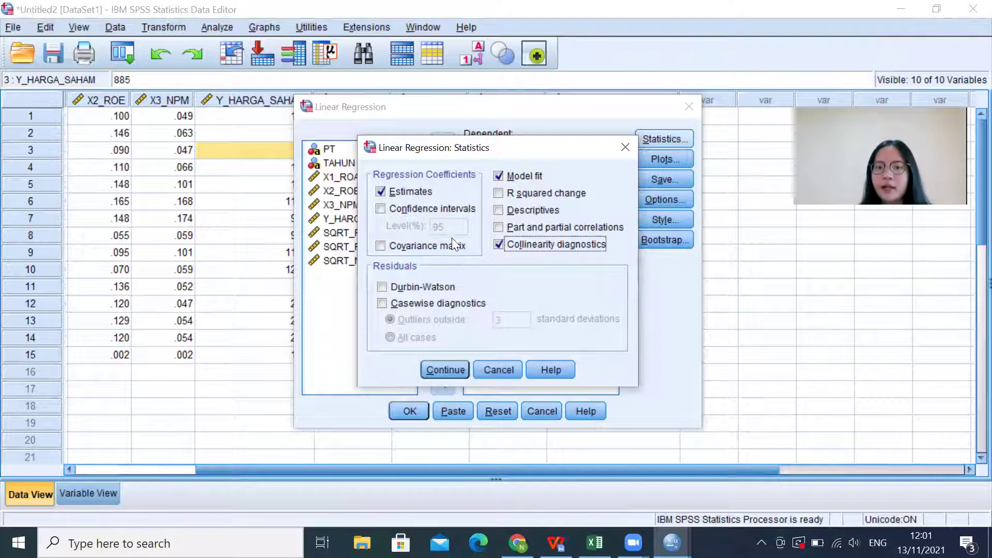
pyautogui.click(438, 366)
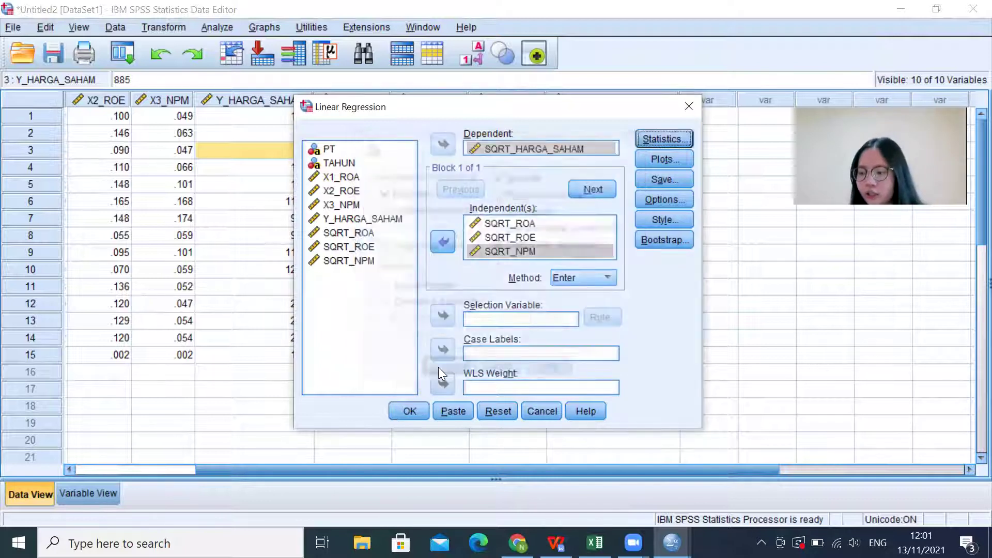
pyautogui.click(408, 412)
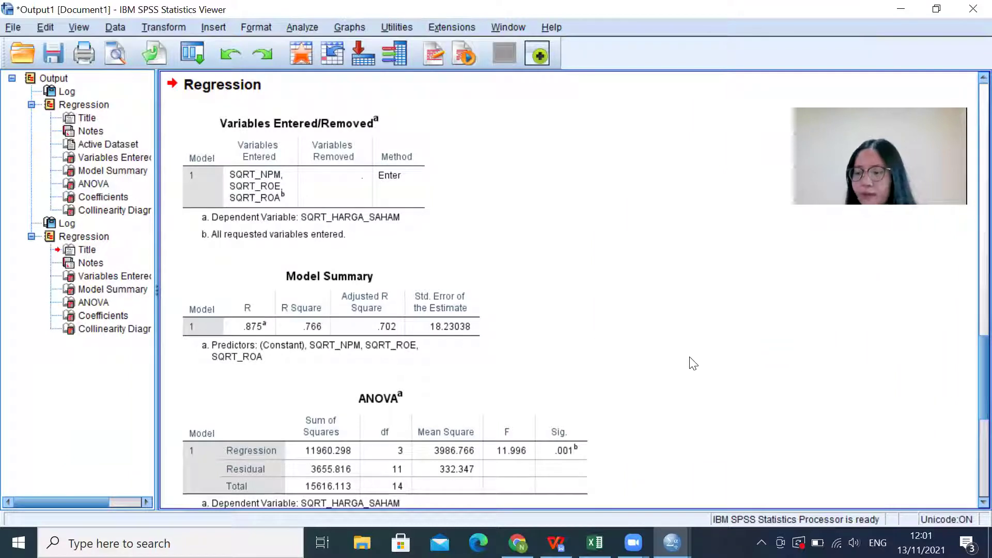
pyautogui.scroll(-8, 693, 363)
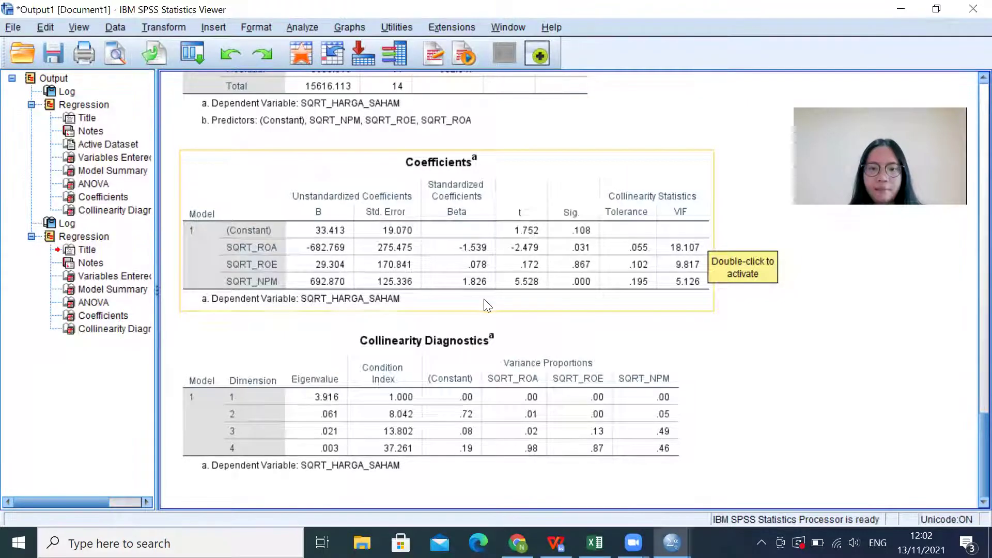
pyautogui.hotkey('alt', 'Tab')
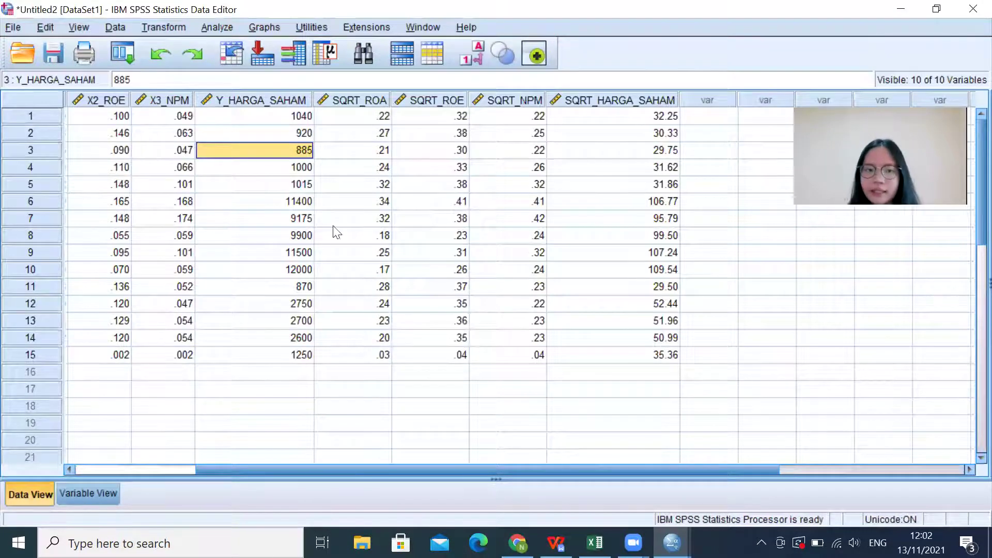
# Step: Clear the X1_ROA variable column so the dataset keeps nine variables
pyautogui.moveTo(417, 467); pyautogui.dragTo(243, 469)
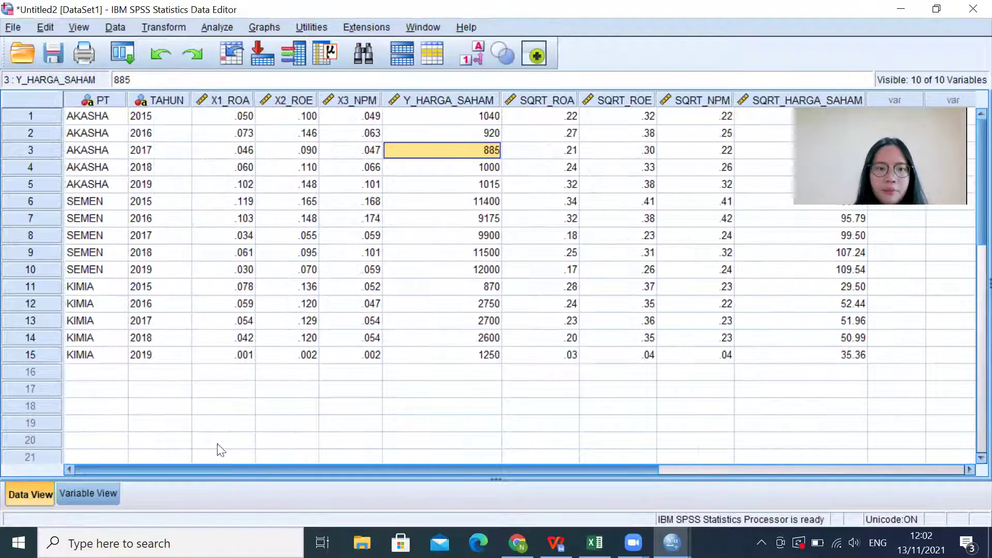
pyautogui.click(226, 99)
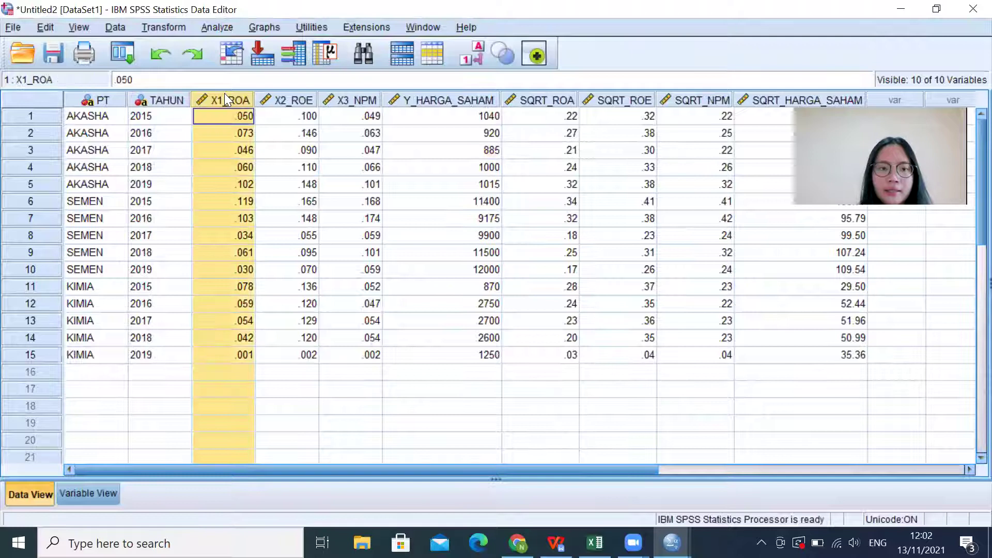
pyautogui.rightClick(228, 99)
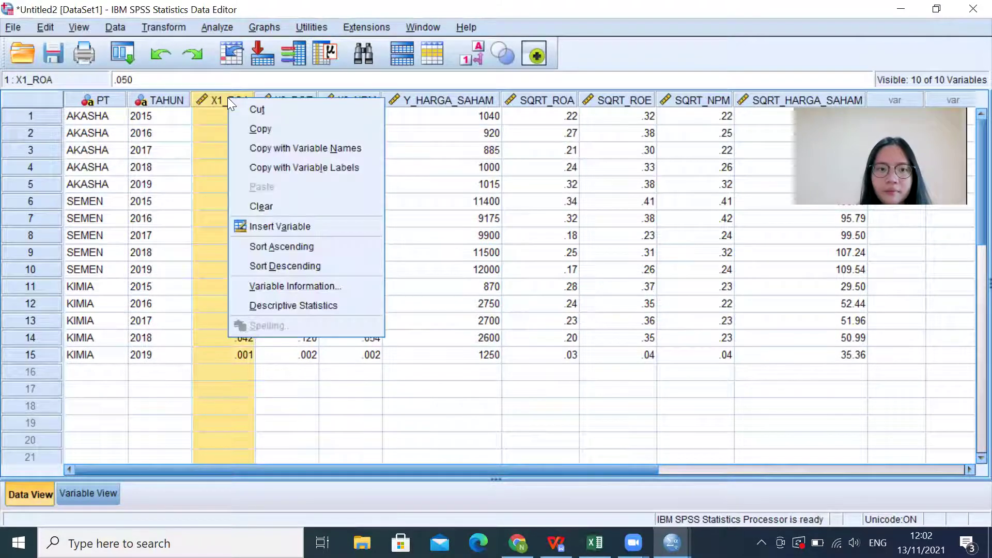
pyautogui.click(244, 205)
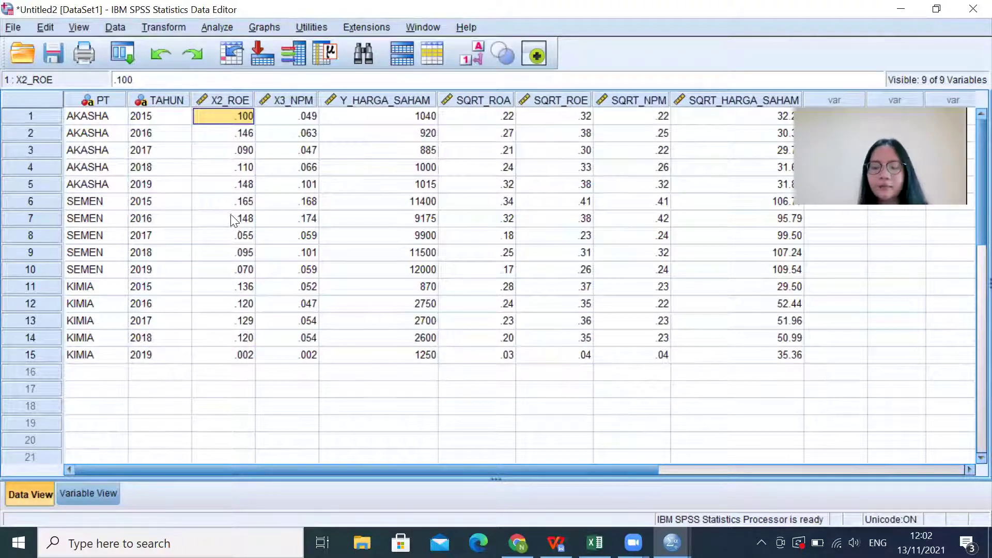
# Step: Set up a fresh linear regression: SQRT_HARGA_SAHAM dependent, SQRT_ROE and SQRT_NPM independent
pyautogui.click(226, 28)
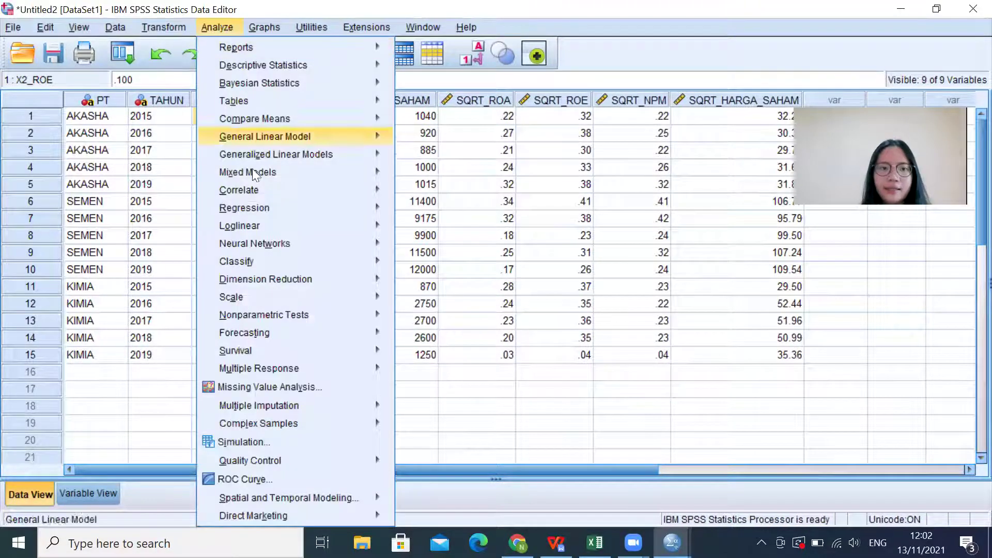
pyautogui.moveTo(297, 207)
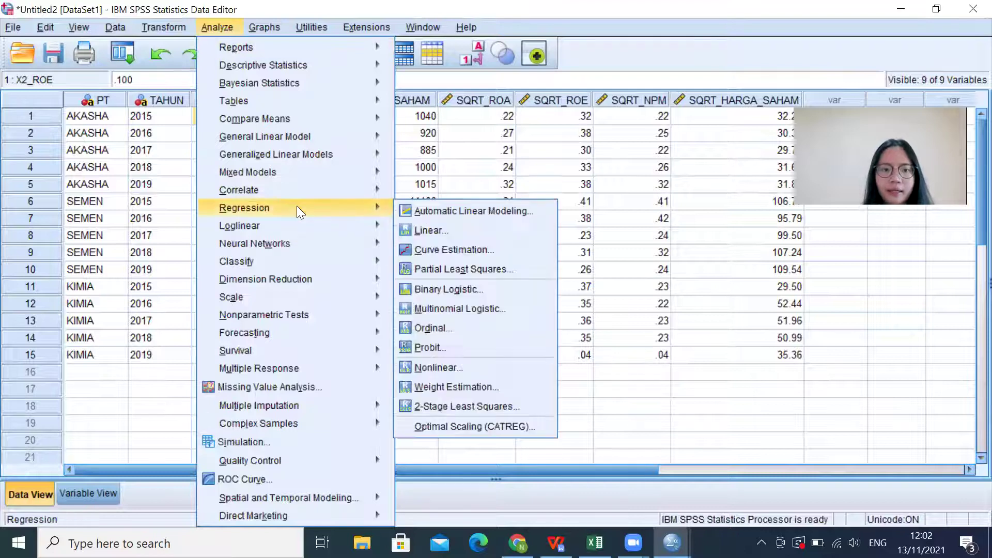
pyautogui.click(419, 227)
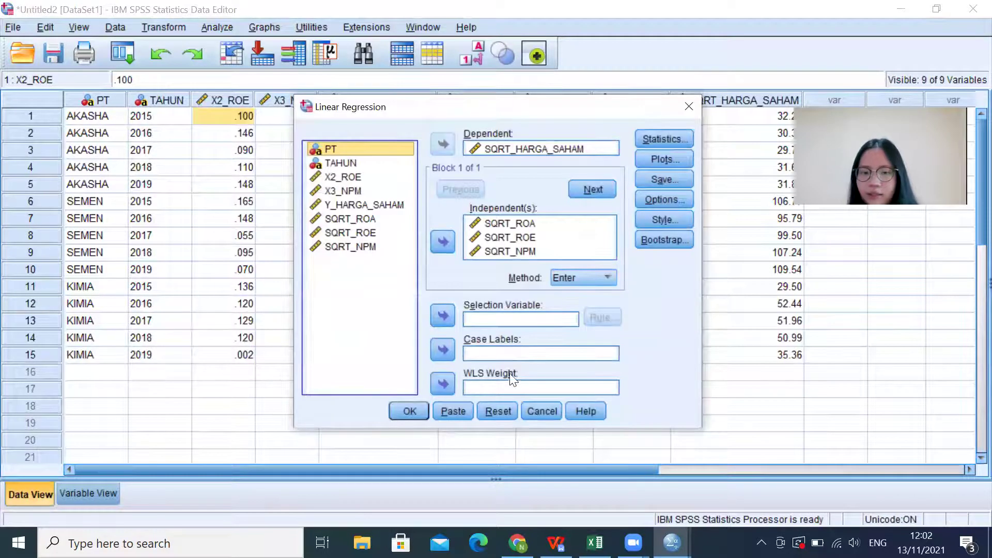
pyautogui.click(497, 412)
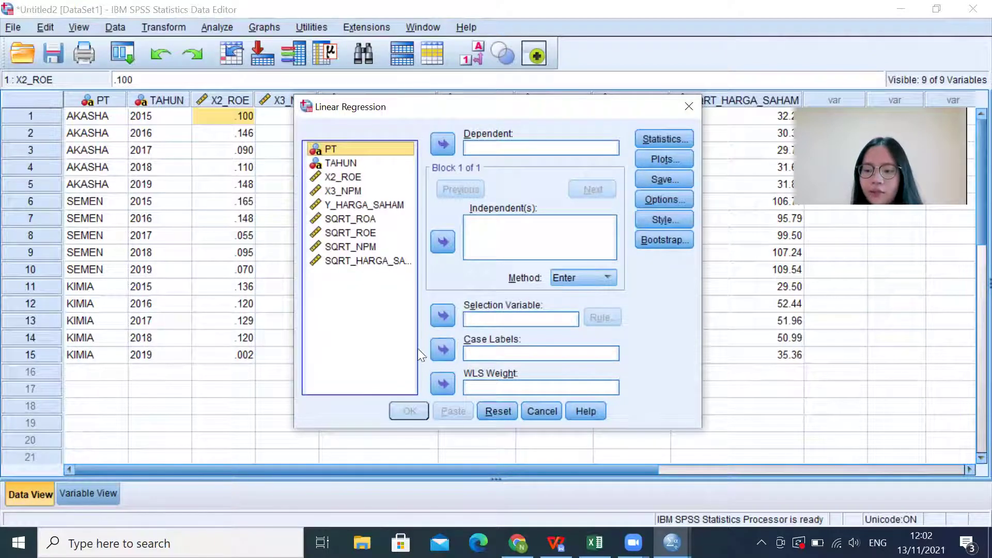
pyautogui.click(384, 261)
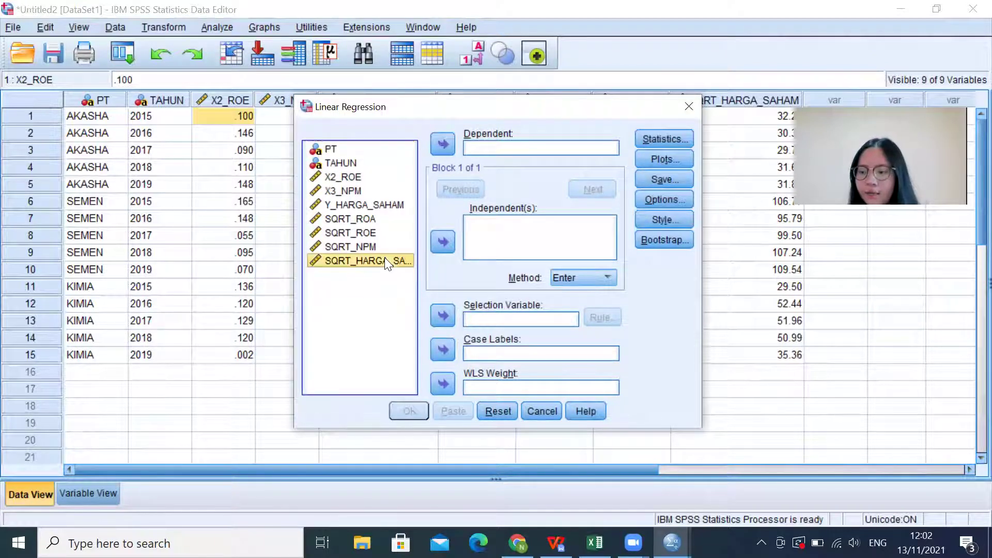
pyautogui.click(442, 144)
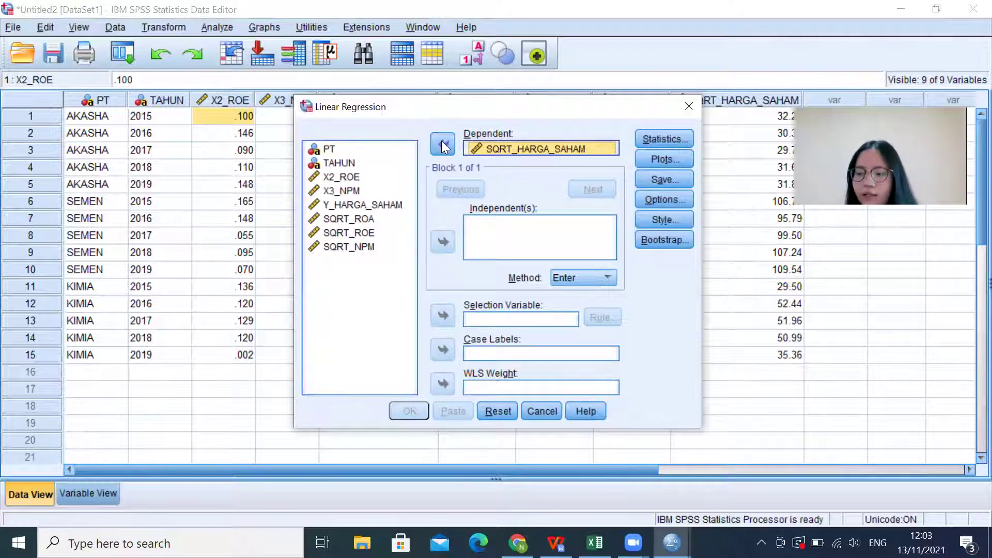
pyautogui.click(349, 234)
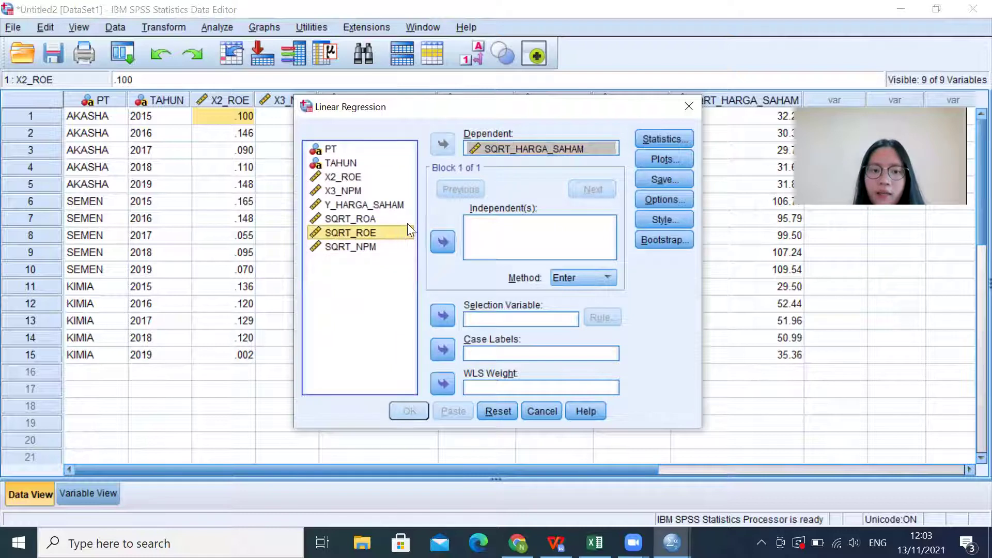
pyautogui.keyDown('shift'); pyautogui.click(399, 247); pyautogui.keyUp('shift')
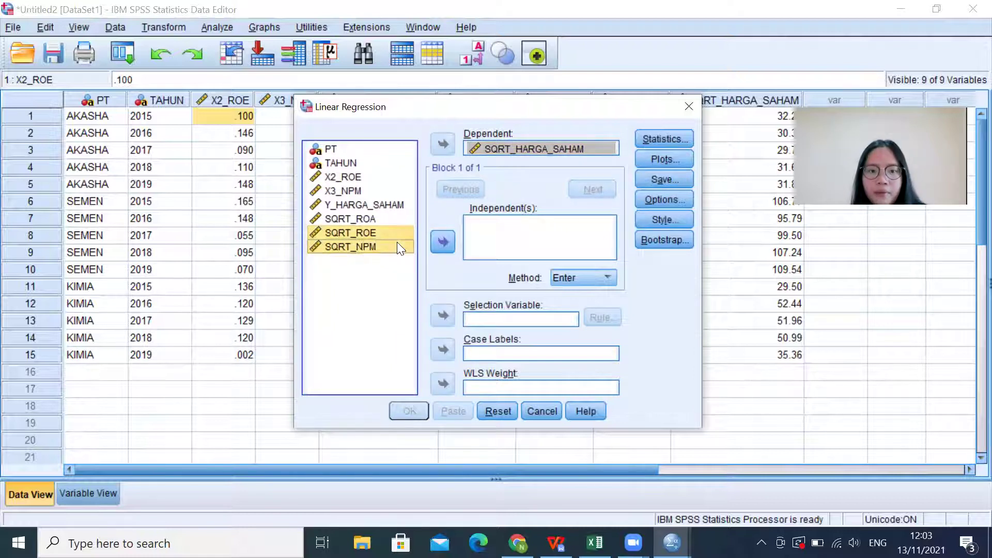
pyautogui.click(442, 241)
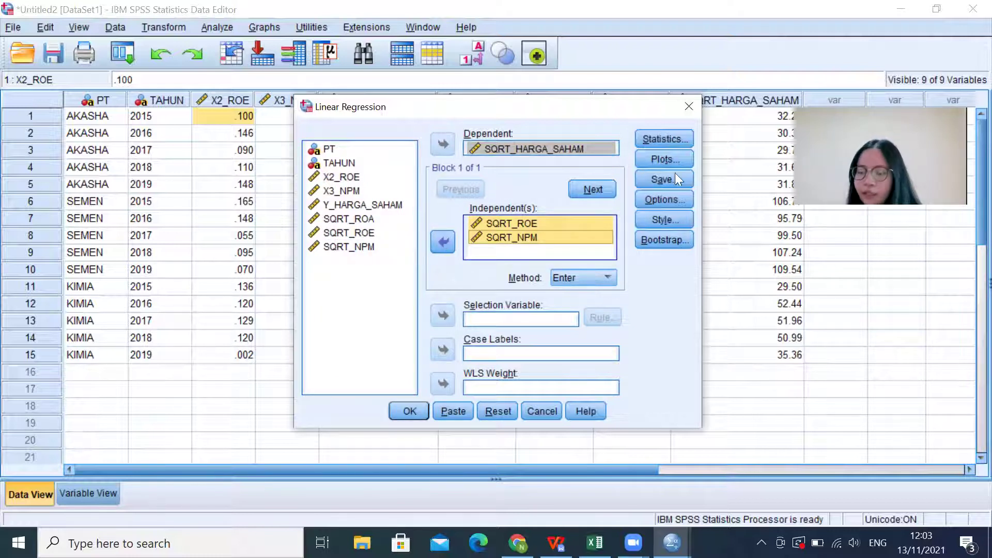
# Step: Request collinearity diagnostics in the regression statistics and run the analysis
pyautogui.click(665, 143)
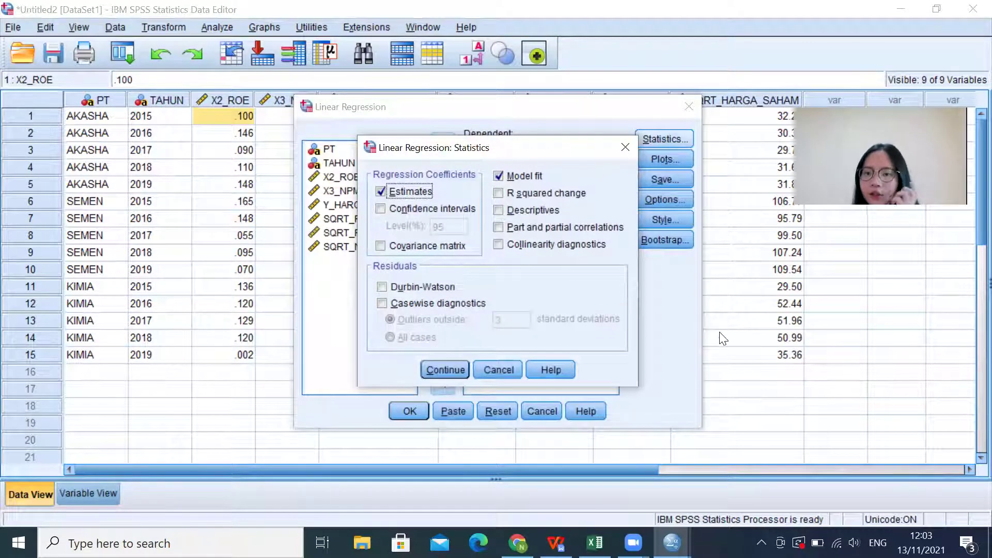
pyautogui.click(555, 245)
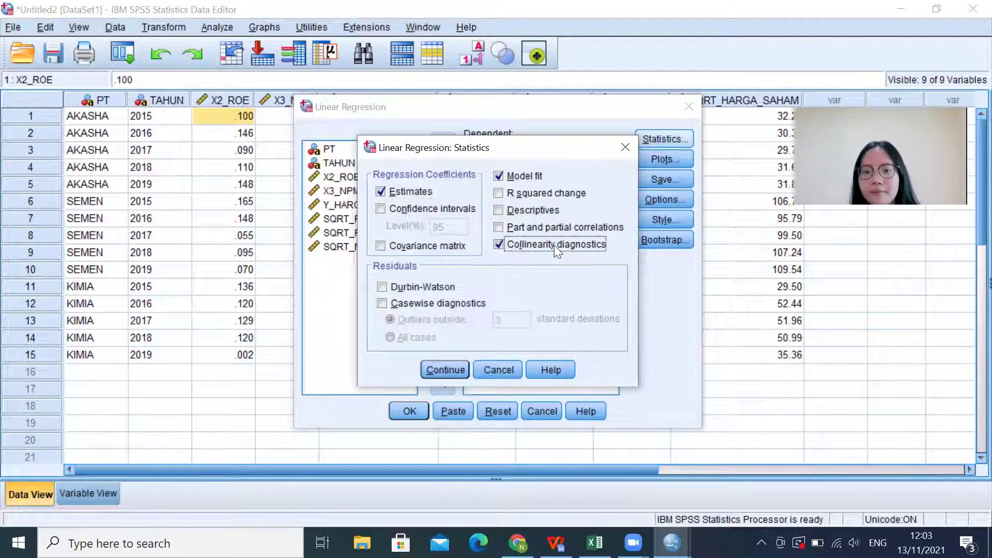
pyautogui.click(452, 366)
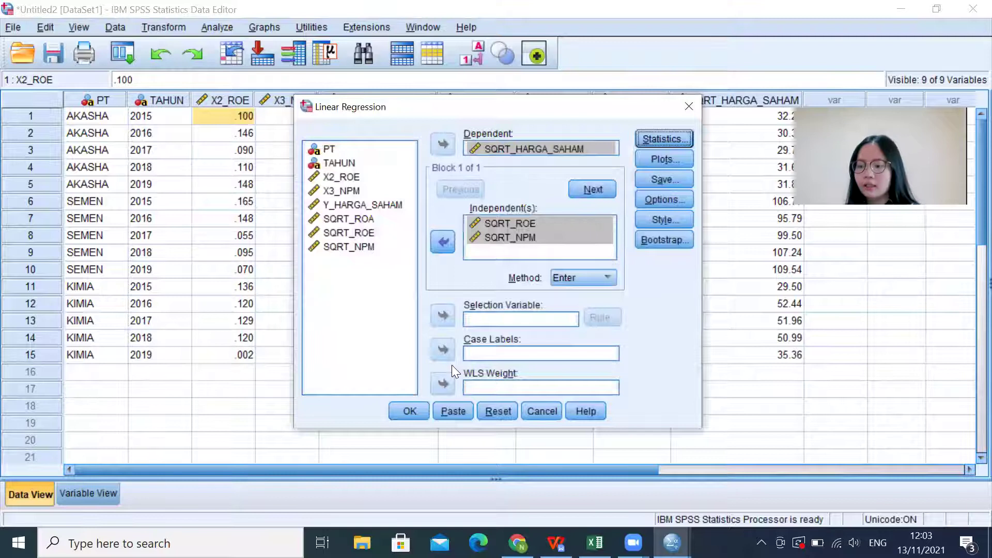
pyautogui.click(413, 417)
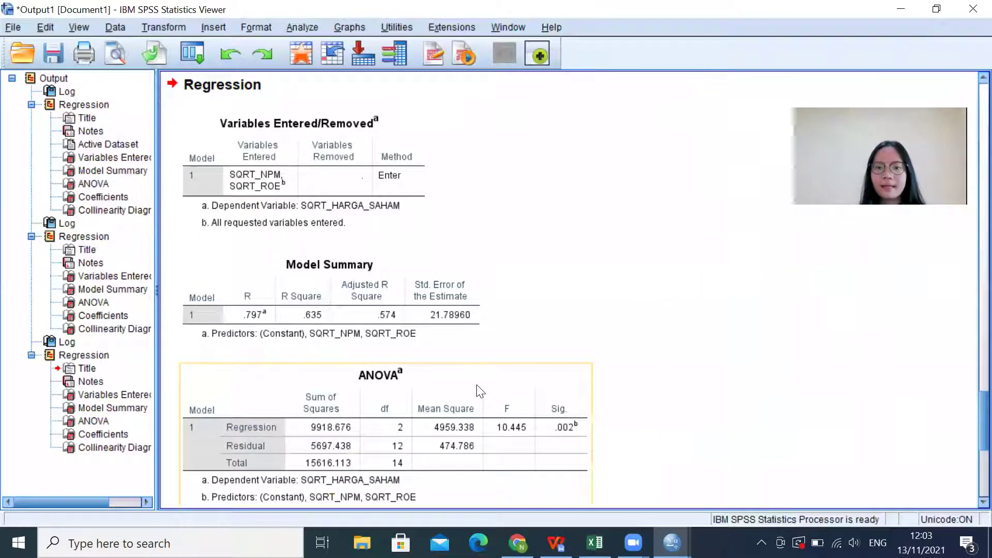
# Step: Review the Coefficients and Collinearity Diagnostics tables (both VIFs 2.365) and start saving the output
pyautogui.scroll(-5, 540, 350)
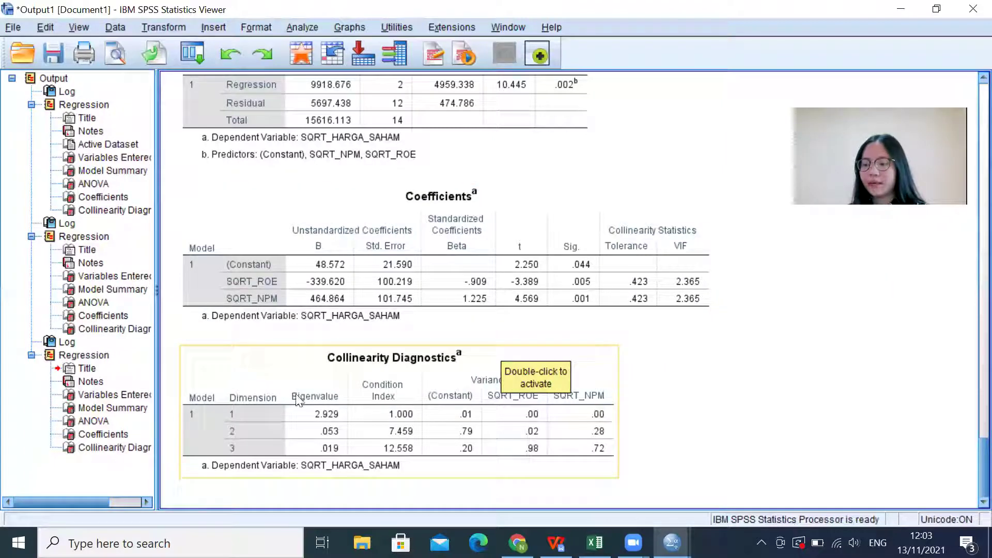
pyautogui.click(50, 50)
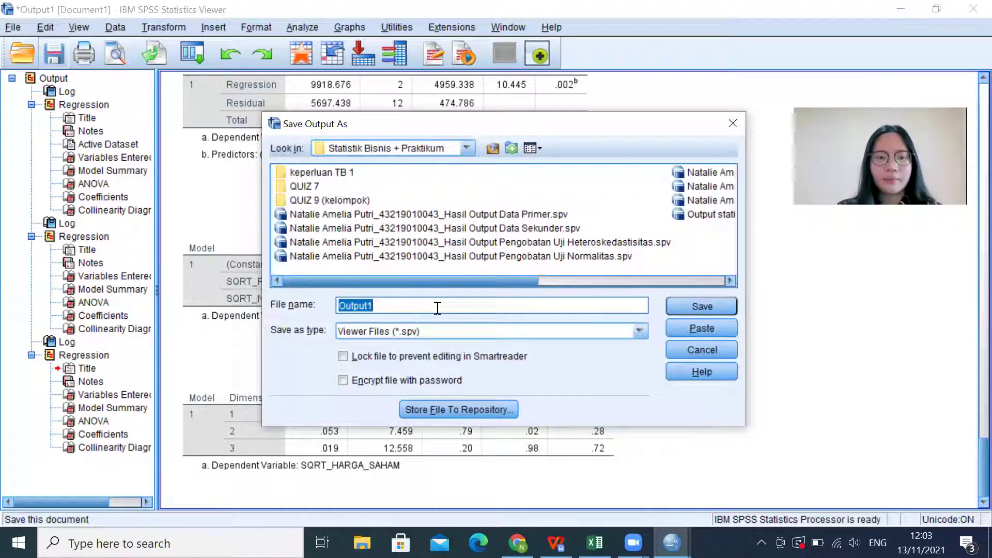
# Step: Save the output as the student's name and ID followed by 'Hasil Output Pengobatan Uji Multikolinearitas'
pyautogui.press('capslock')
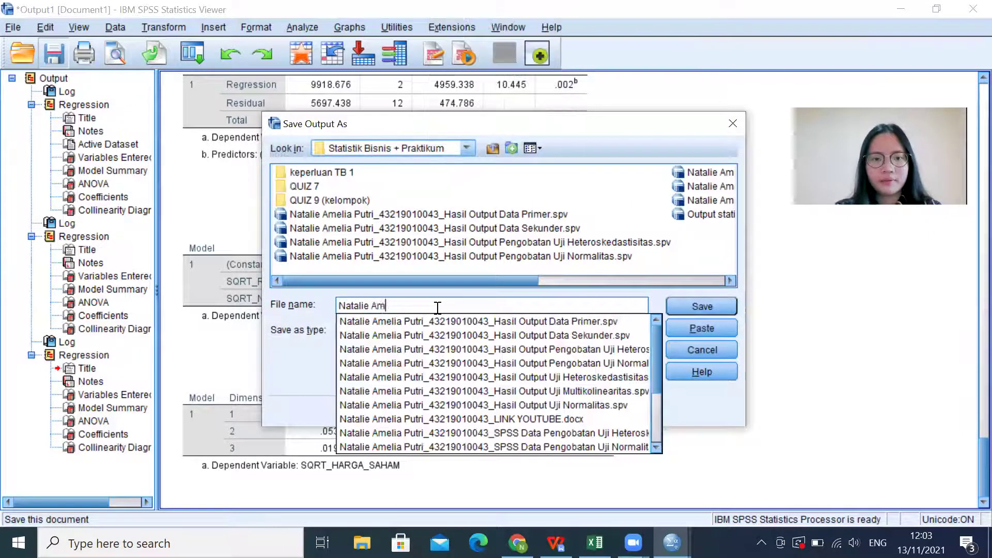
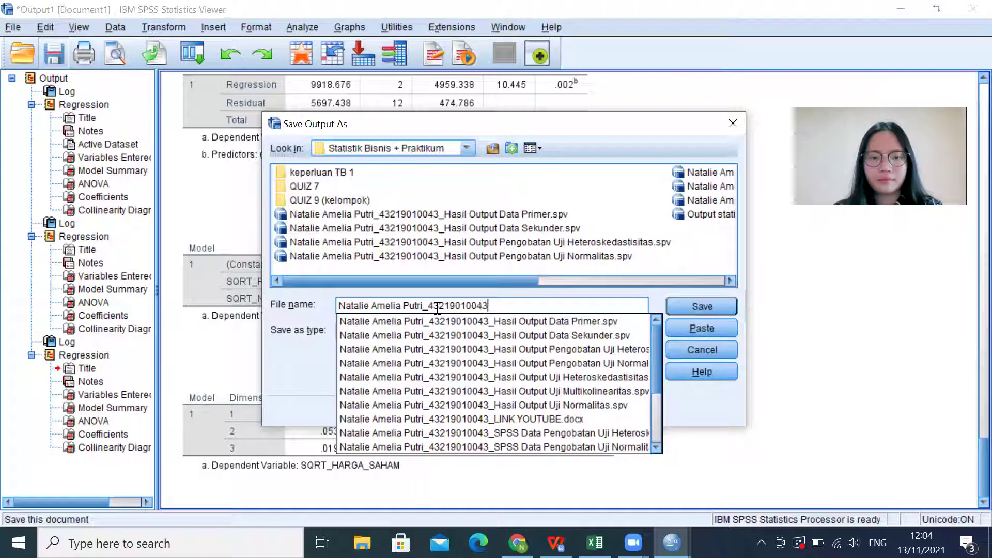
pyautogui.write('_Hasil O')
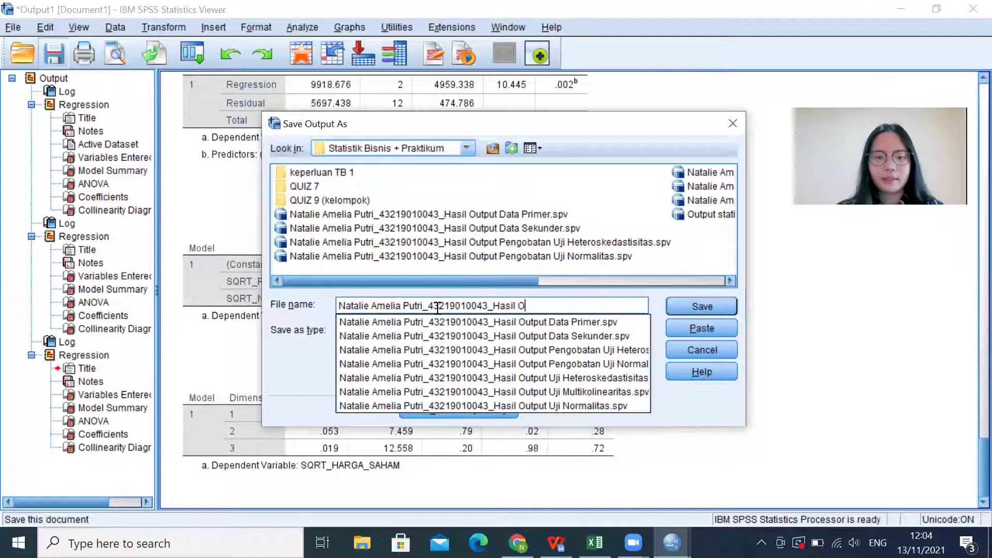
pyautogui.write('utpu')
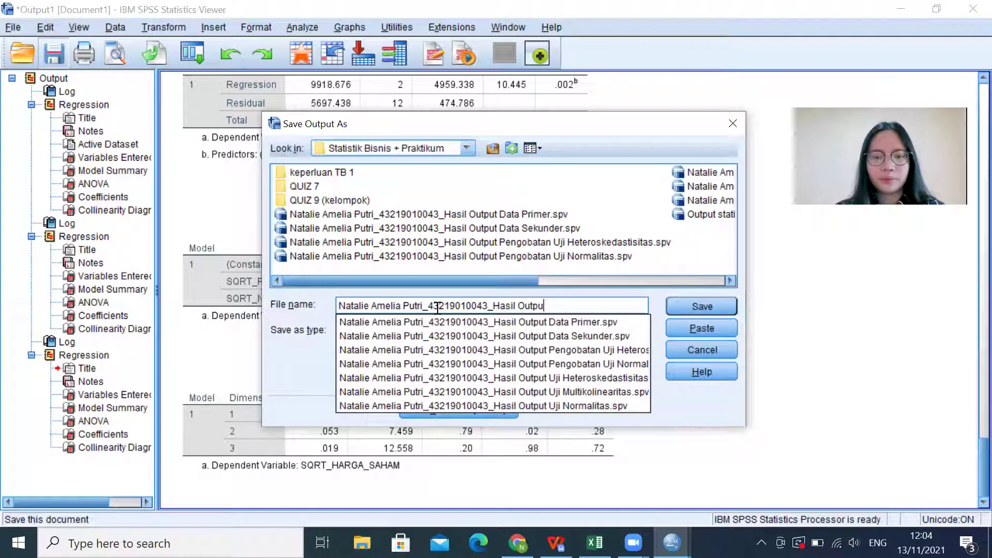
pyautogui.write('t P')
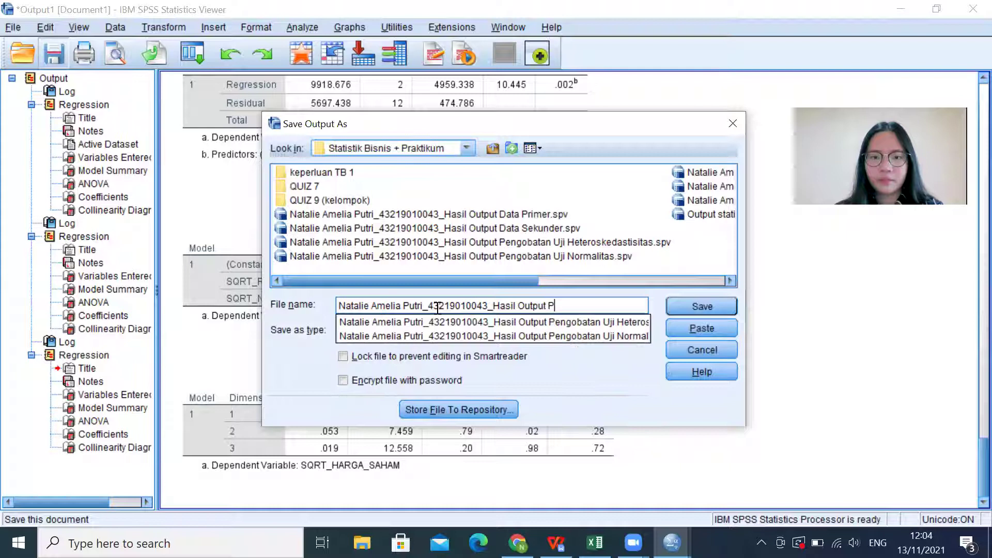
pyautogui.write('engobatan ')
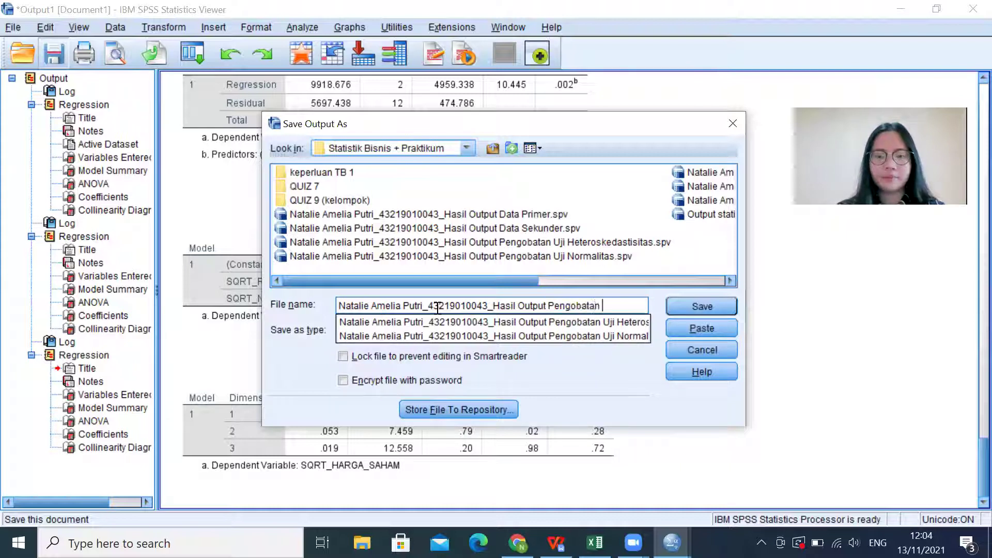
pyautogui.write('Uji')
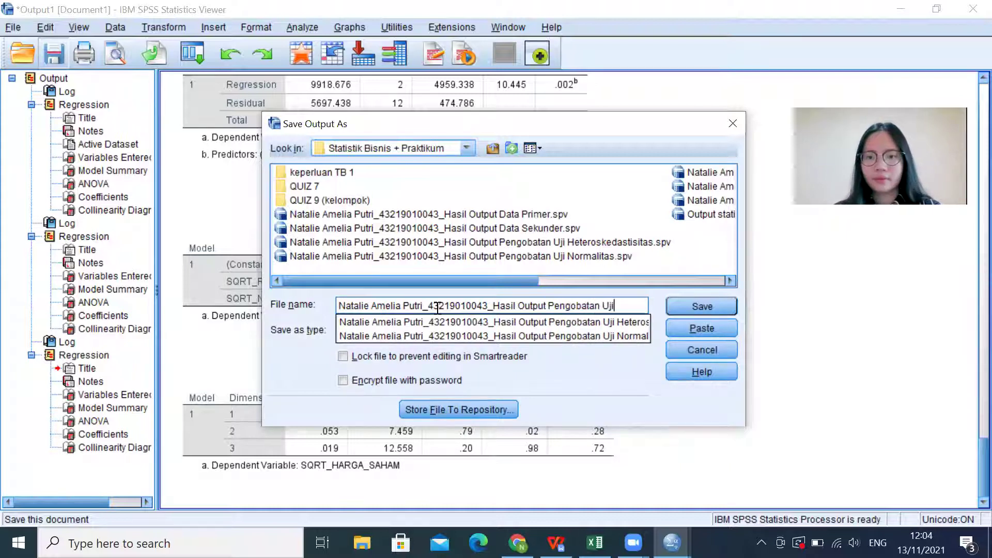
pyautogui.write(' Multikolinearitas')
pyautogui.press('Return')
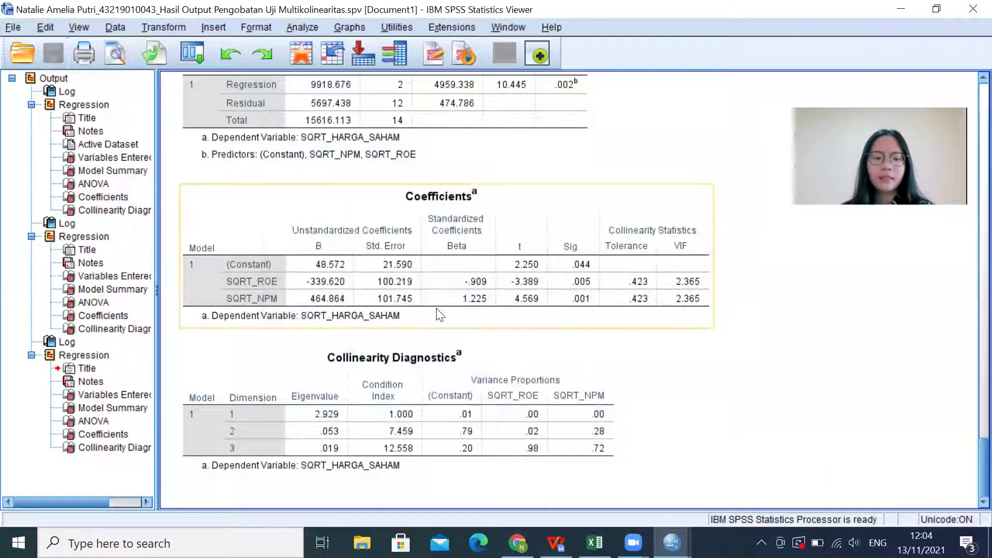
pyautogui.hotkey('alt', 'Tab')
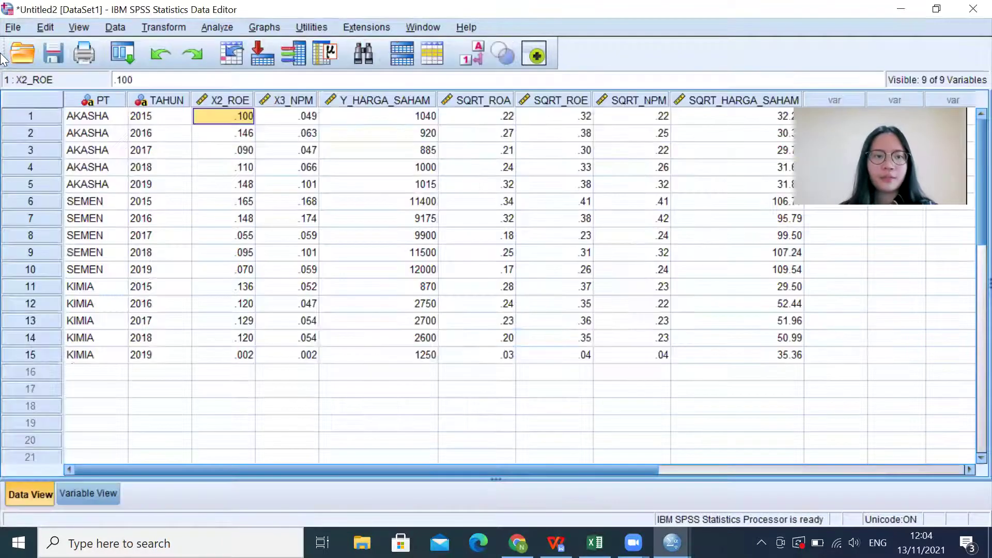
# Step: Save the dataset as the student's '...SPSS Data Pengobatan Uji Multikolinearitas.sav' file
pyautogui.click(51, 54)
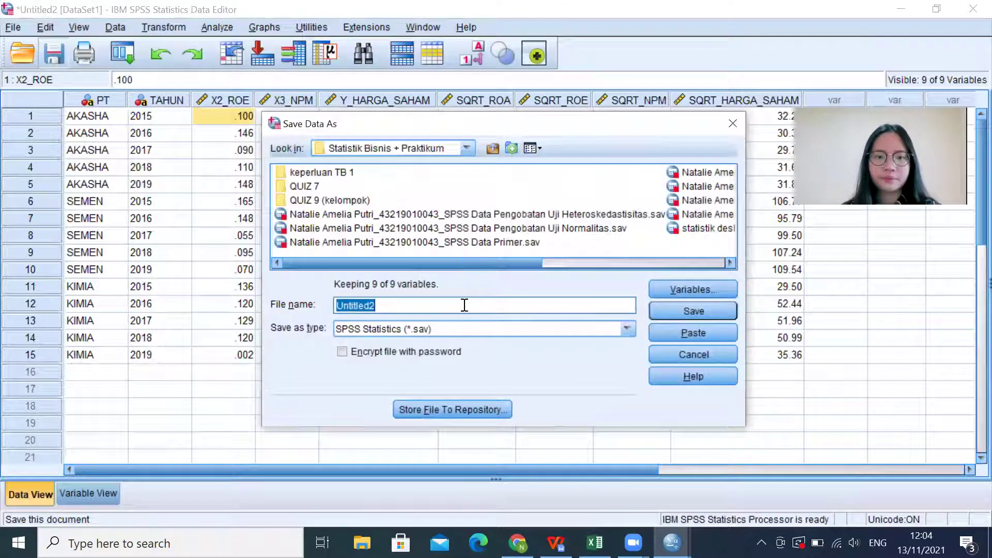
pyautogui.click(491, 228)
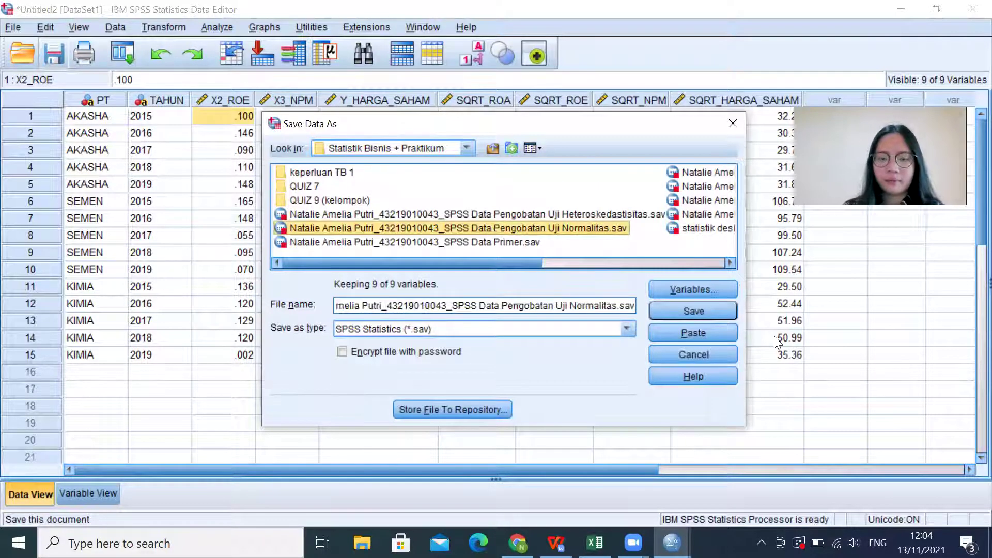
pyautogui.click(633, 305)
pyautogui.press('BackSpace')
pyautogui.press('BackSpace')
pyautogui.press('BackSpace')
pyautogui.press('BackSpace')
pyautogui.press('BackSpace')
pyautogui.press('BackSpace')
pyautogui.press('BackSpace')
pyautogui.press('BackSpace')
pyautogui.press('BackSpace')
pyautogui.press('BackSpace')
pyautogui.press('BackSpace')
pyautogui.press('BackSpace')
pyautogui.press('BackSpace')
pyautogui.press('BackSpace')
pyautogui.write('Mult')
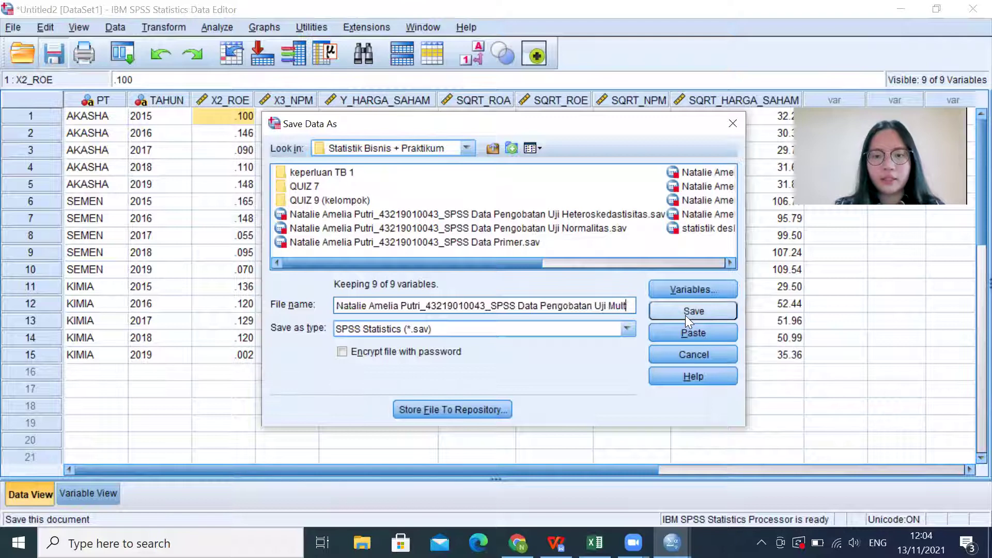
pyautogui.write('ikolinearitas')
pyautogui.click(692, 311)
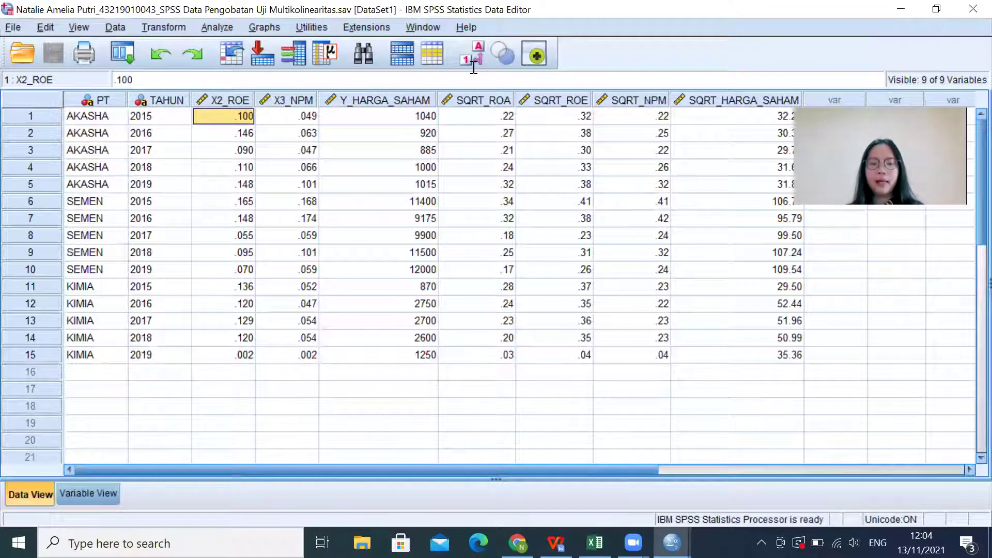